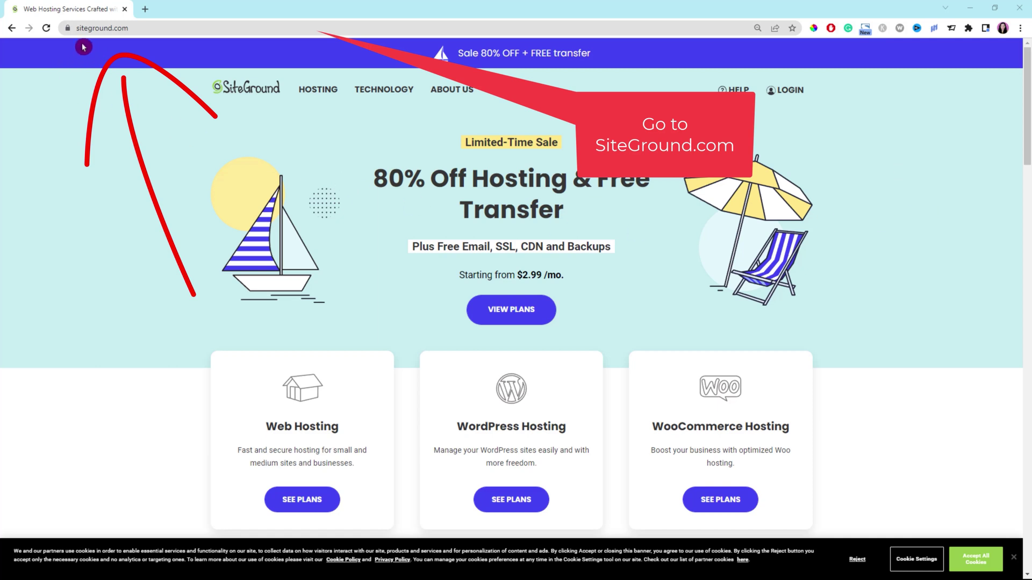
- Sign in to the SiteGround account with Stay logged in ticked, reaching the account home
{"action": "left_click", "coordinate": [154, 31]}
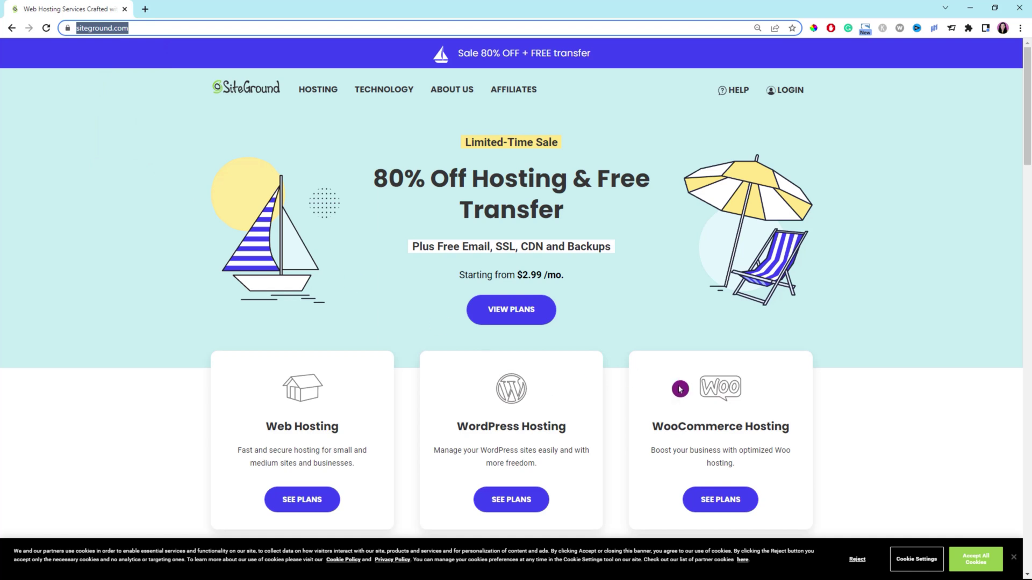
{"action": "left_click", "coordinate": [991, 570]}
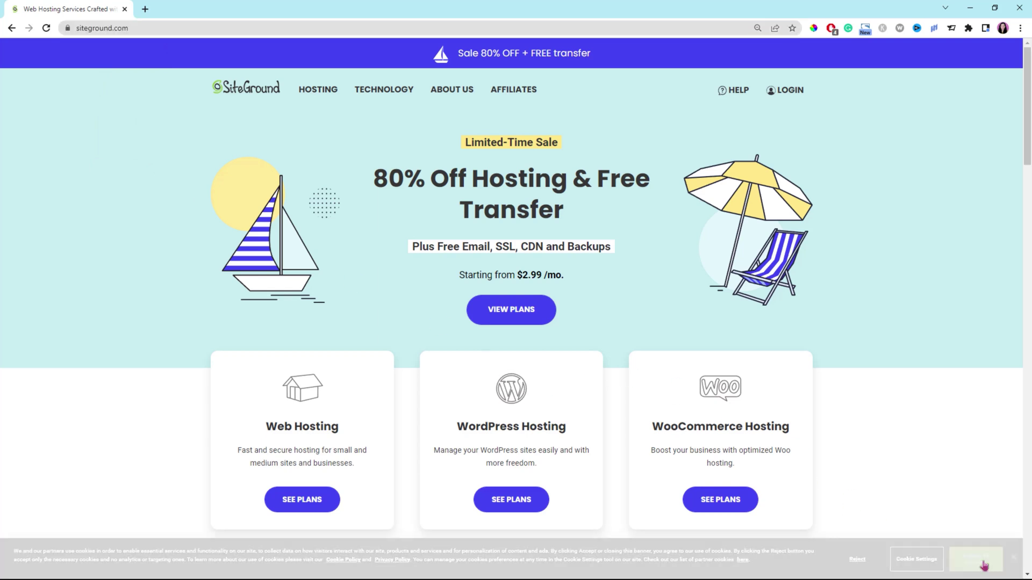
{"action": "left_click", "coordinate": [787, 97]}
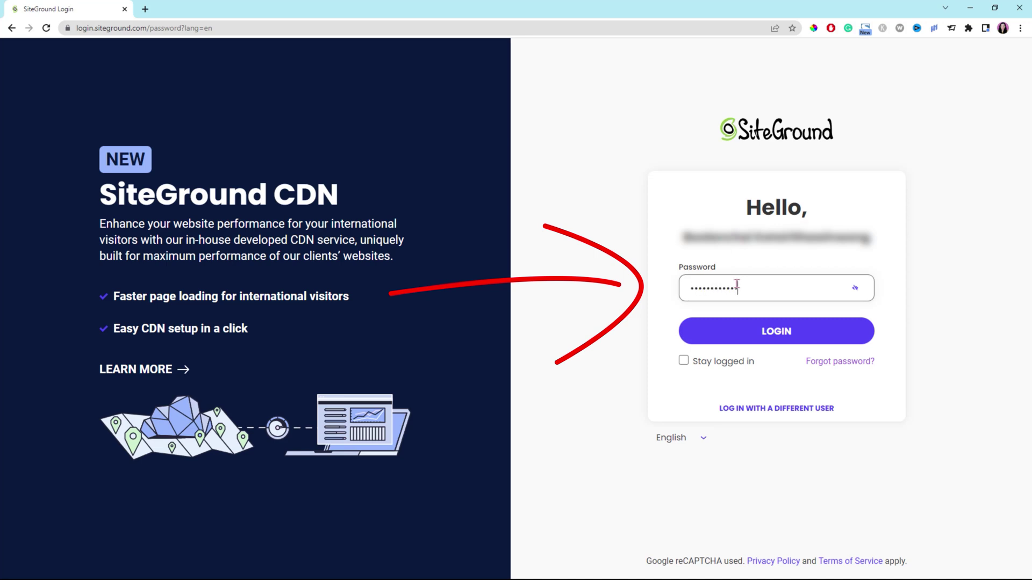
{"action": "left_click", "coordinate": [684, 361]}
{"action": "left_click", "coordinate": [776, 339]}
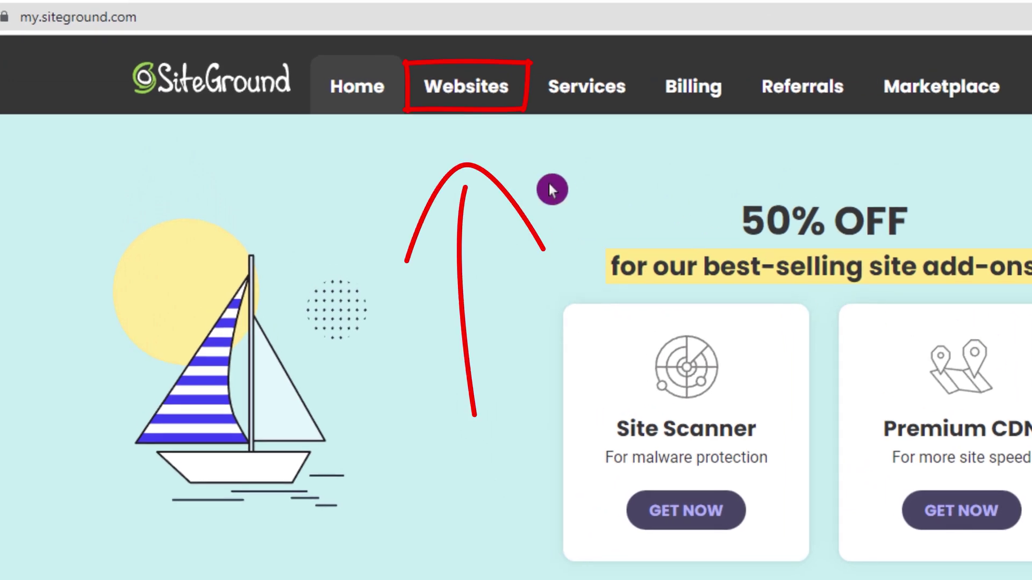
- From My Websites, enter Site Tools for doodlingdemos.com
{"action": "left_click", "coordinate": [481, 97]}
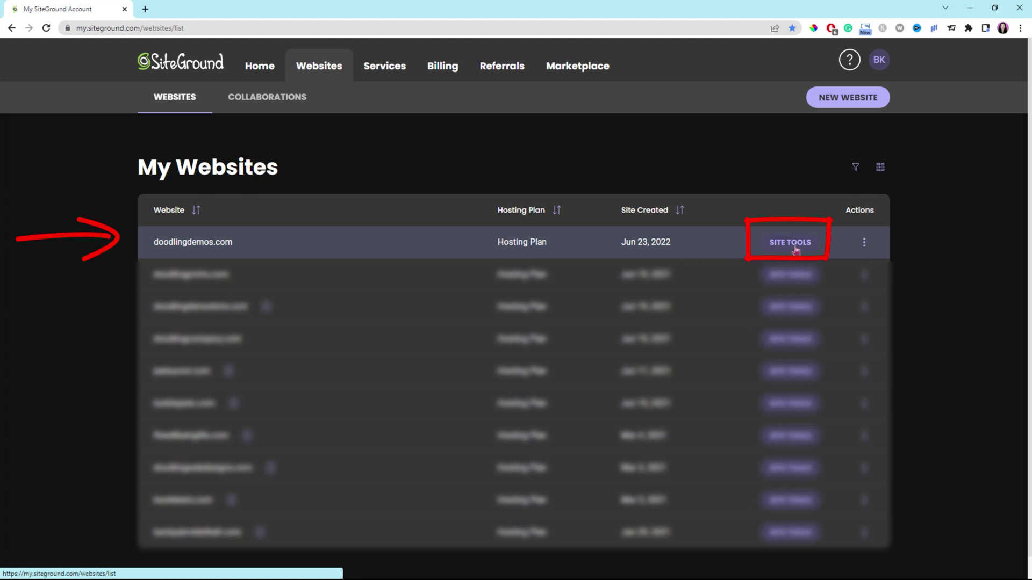
{"action": "left_click", "coordinate": [793, 248]}
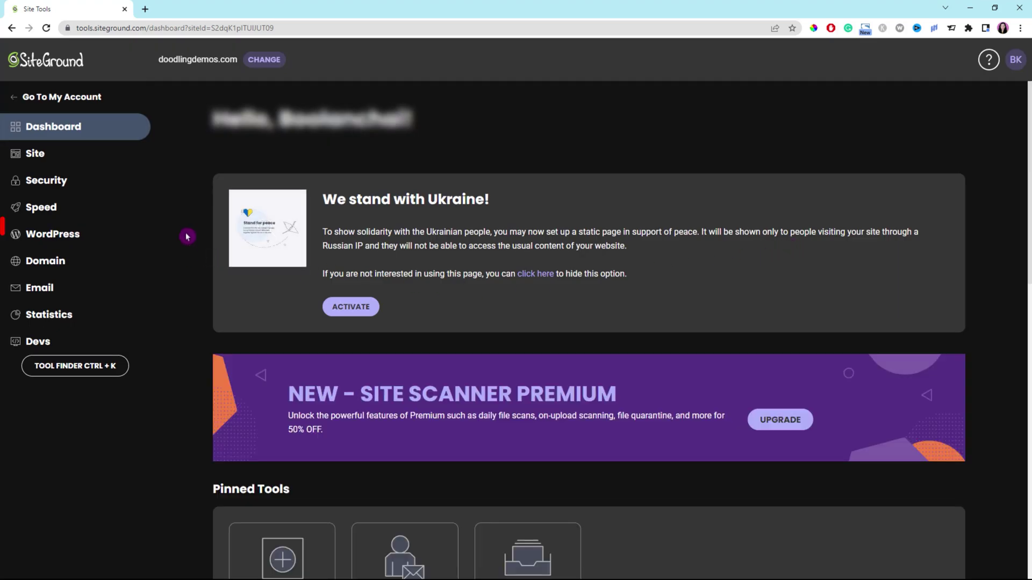
- Under WordPress > Install & Manage, select the plain WordPress application
{"action": "left_click", "coordinate": [48, 235]}
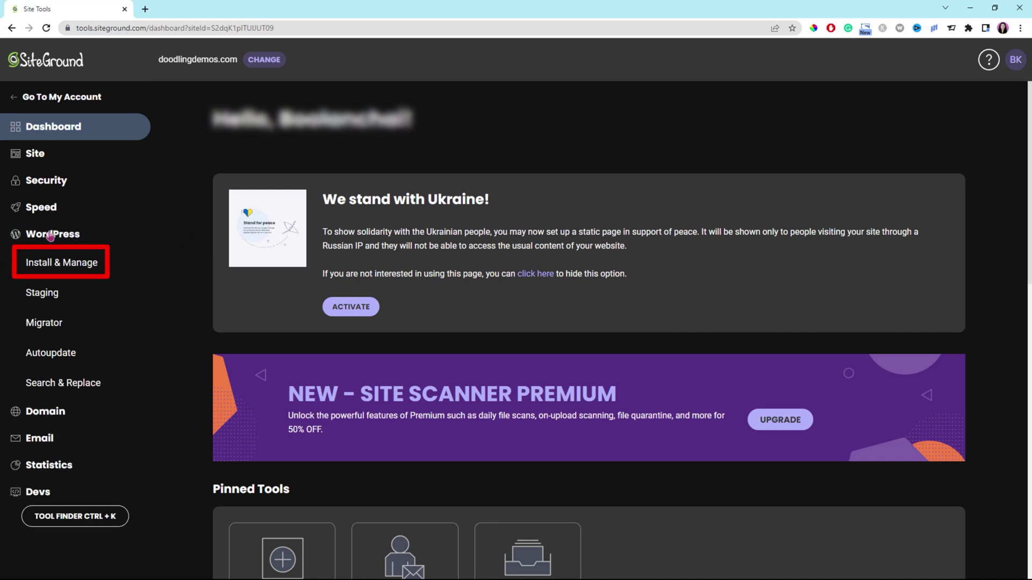
{"action": "left_click", "coordinate": [72, 269]}
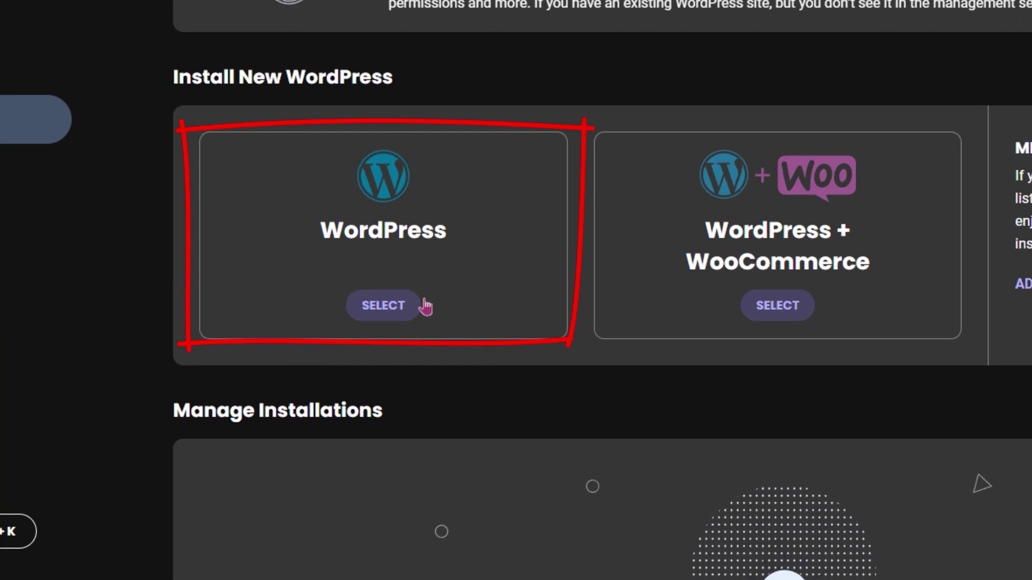
{"action": "left_click", "coordinate": [379, 313]}
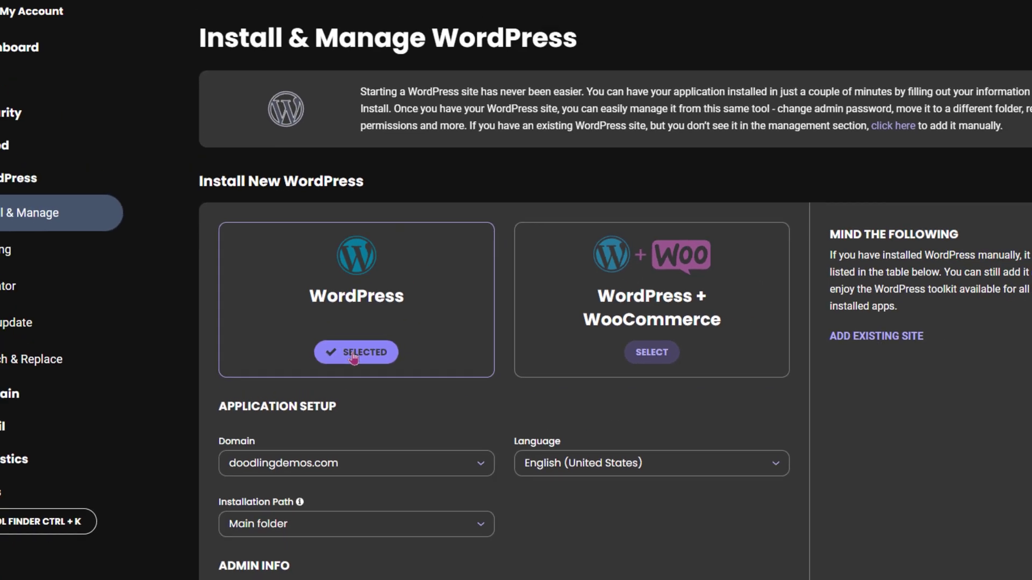
{"action": "scroll", "coordinate": [492, 535], "scroll_direction": "down", "scroll_amount": 3}
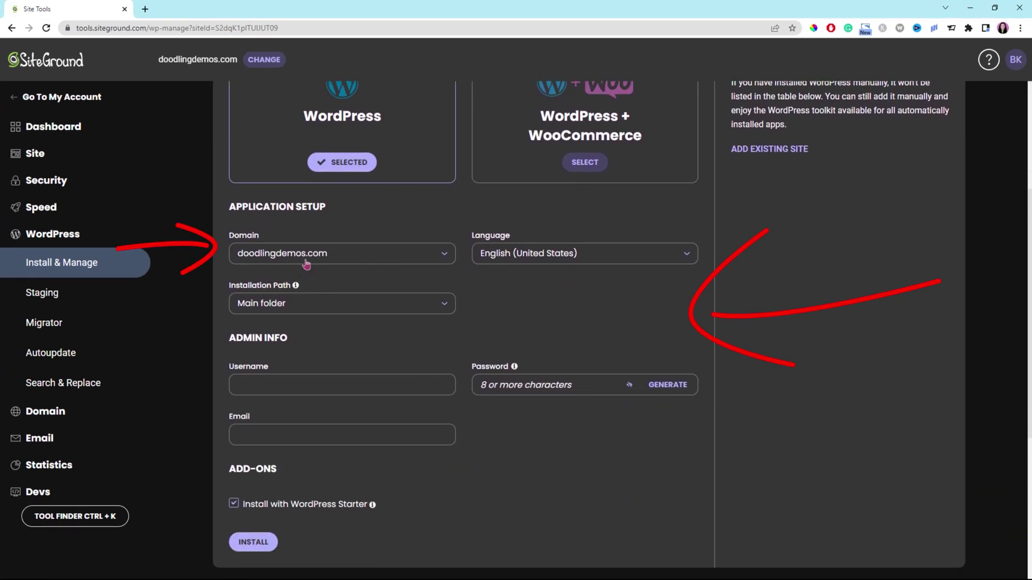
- Keep doodlingdemos.com as the domain and English (United States) as the language
{"action": "left_click", "coordinate": [447, 255]}
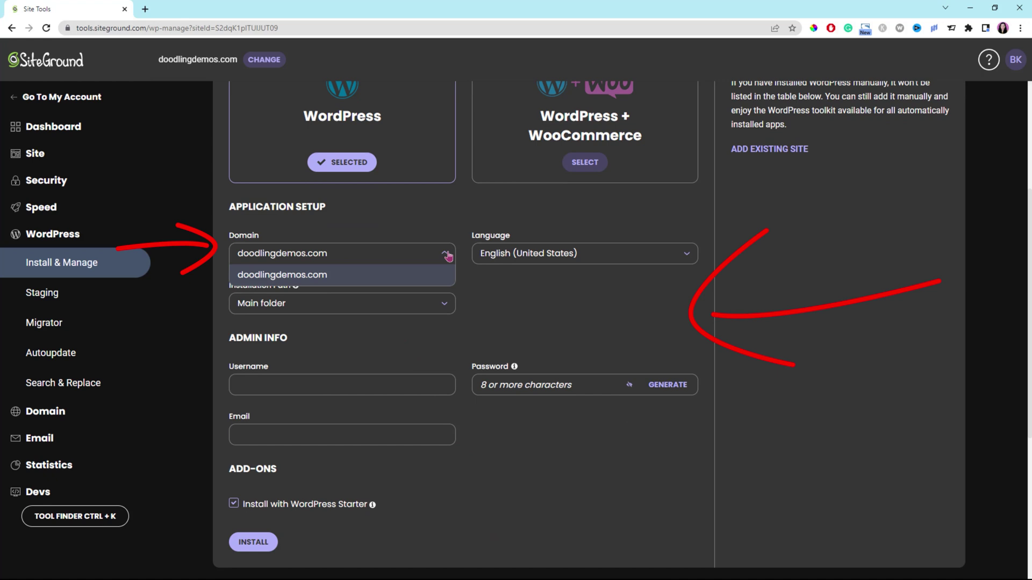
{"action": "left_click", "coordinate": [447, 255]}
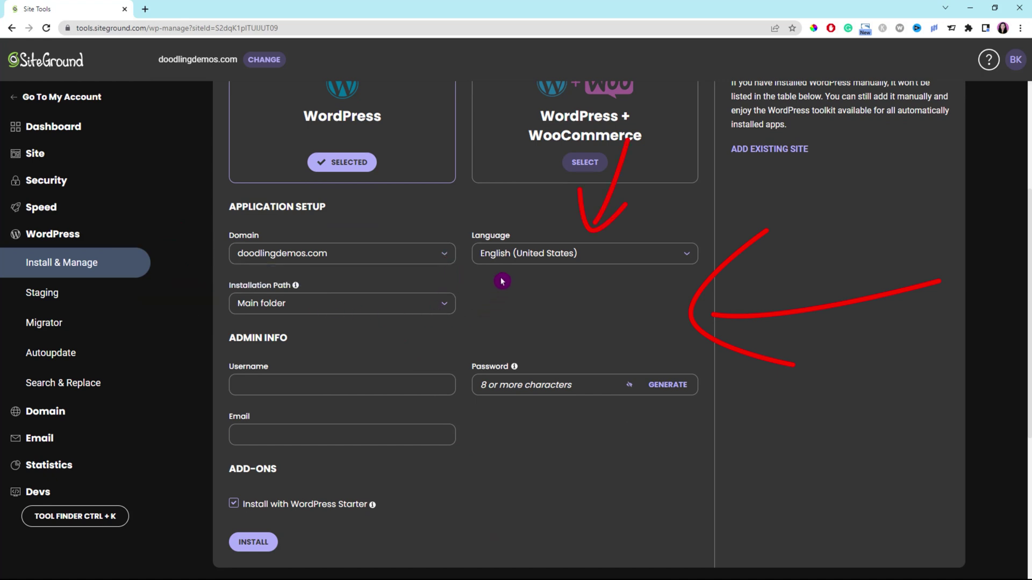
{"action": "left_click", "coordinate": [687, 257]}
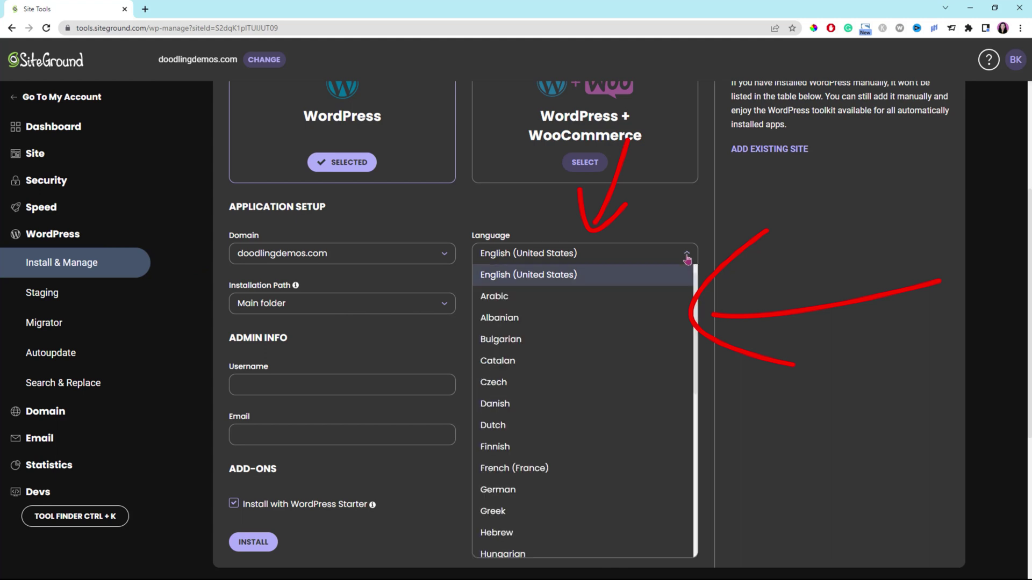
{"action": "left_click", "coordinate": [695, 236]}
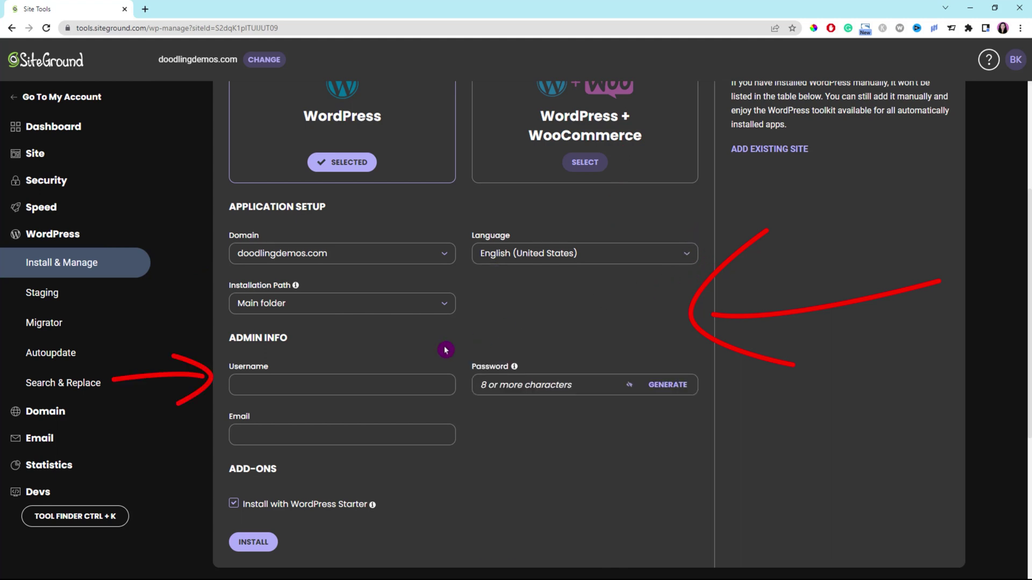
- Fill in the admin username, email and password, skip WordPress Starter, and install WordPress
{"action": "left_click", "coordinate": [360, 385]}
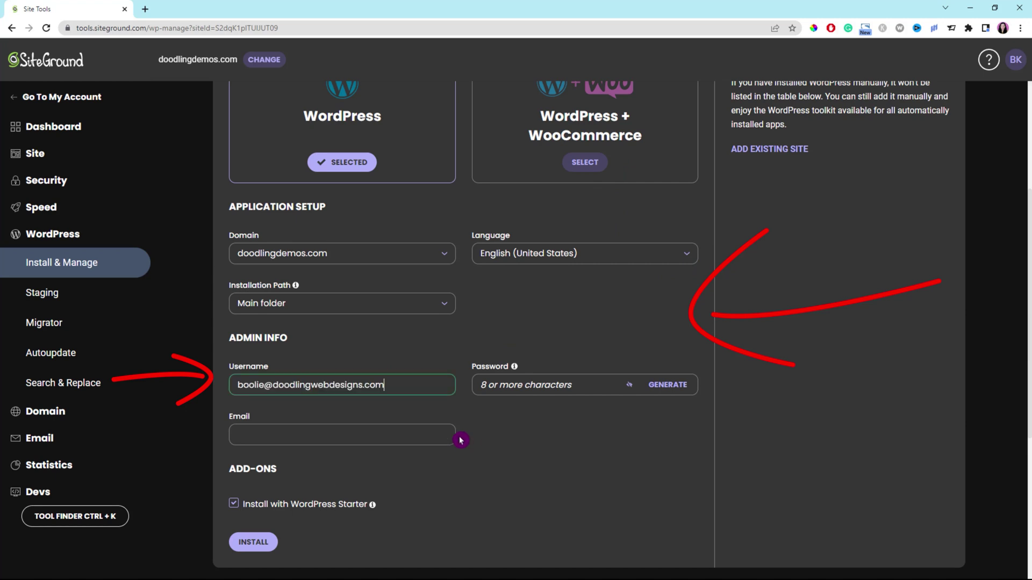
{"action": "left_click", "coordinate": [420, 437]}
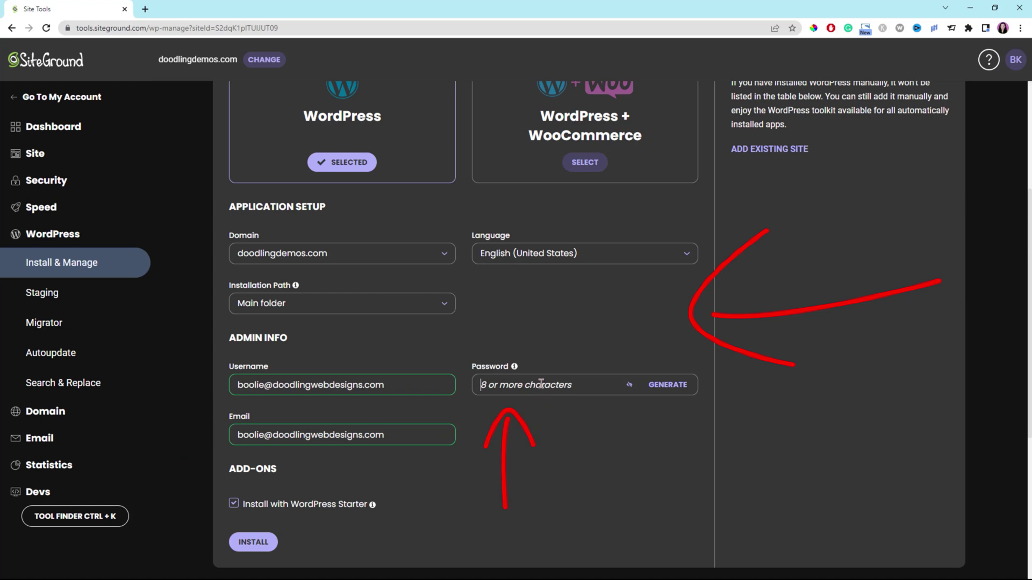
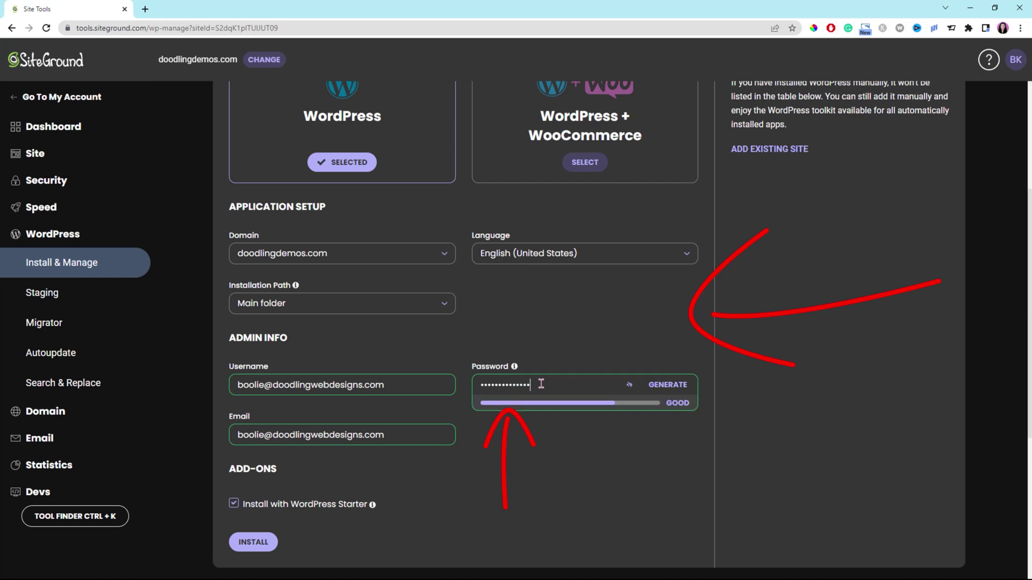
{"action": "left_click", "coordinate": [589, 333]}
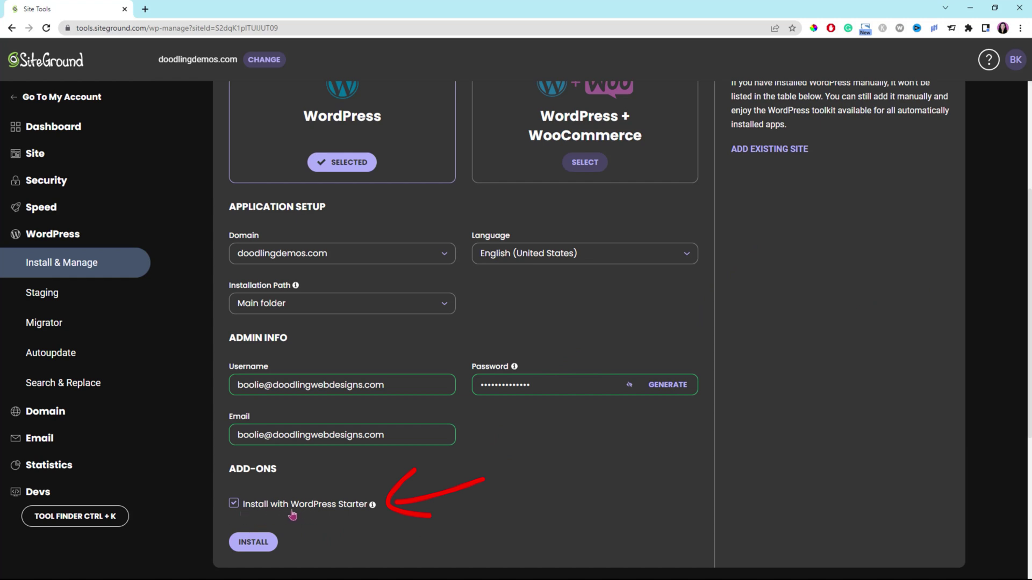
{"action": "left_click", "coordinate": [234, 505]}
{"action": "left_click", "coordinate": [252, 544]}
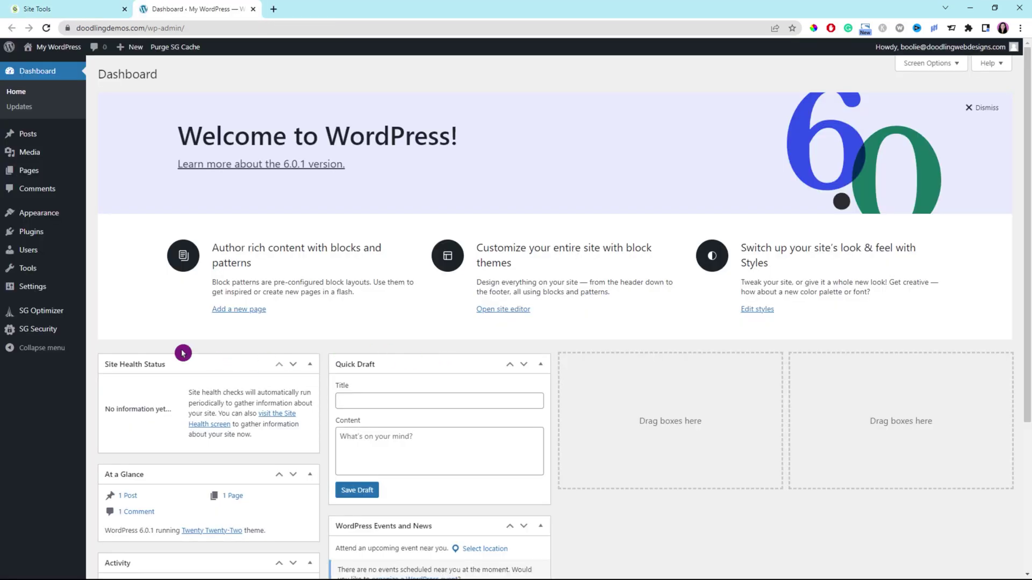
- Dismiss the welcome panel, view the live front page in a new tab, and return to the dashboard
{"action": "left_click", "coordinate": [974, 108]}
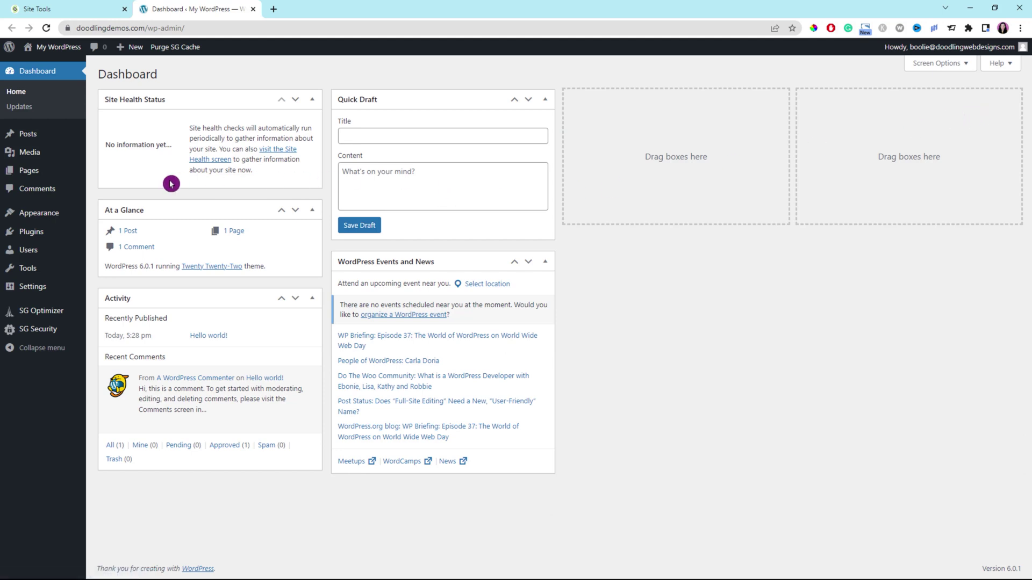
{"action": "left_click_drag", "start_coordinate": [228, 298], "coordinate": [87, 203]}
{"action": "mouse_move", "coordinate": [58, 47]}
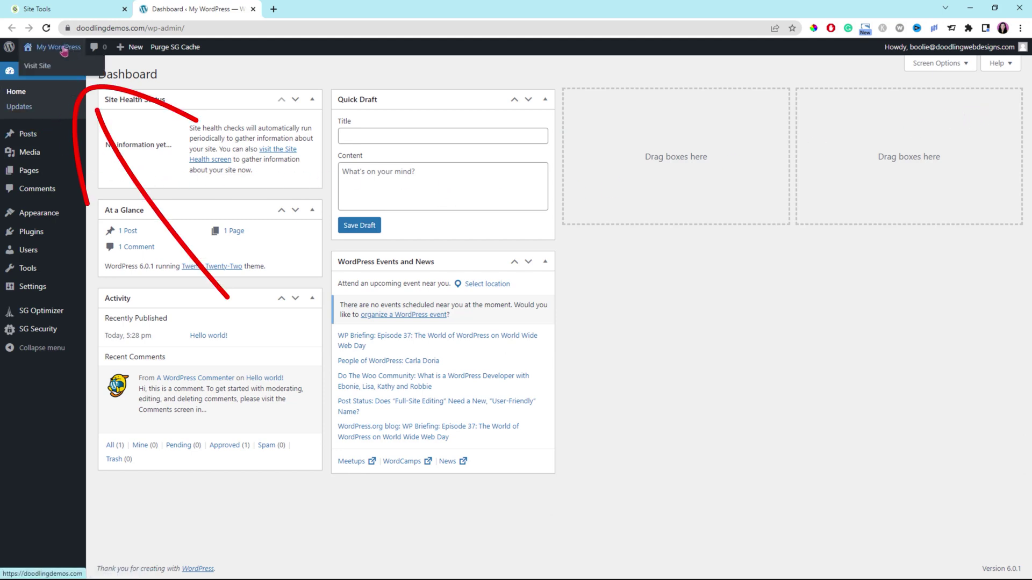
{"action": "right_click", "coordinate": [41, 68]}
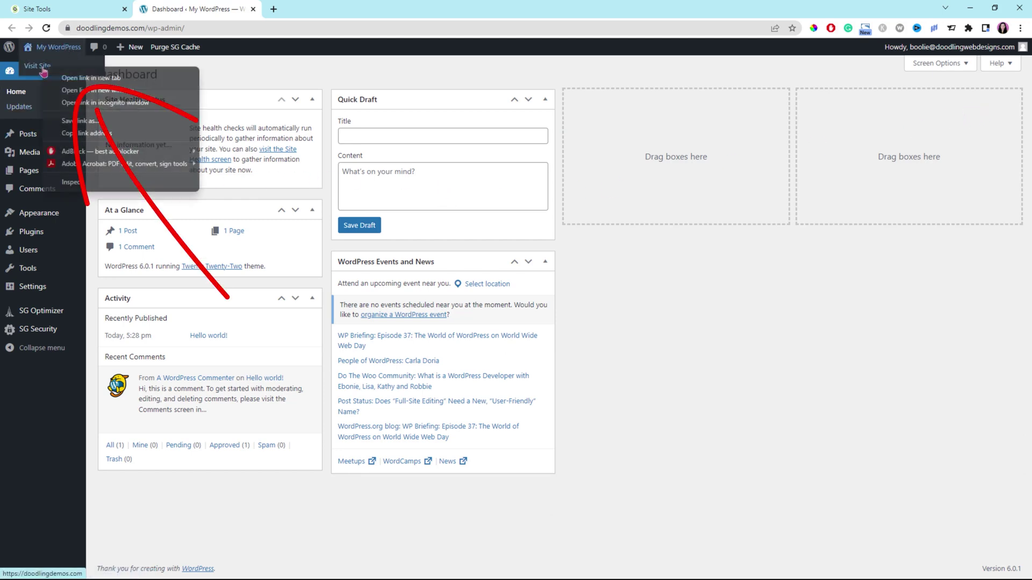
{"action": "left_click", "coordinate": [82, 82]}
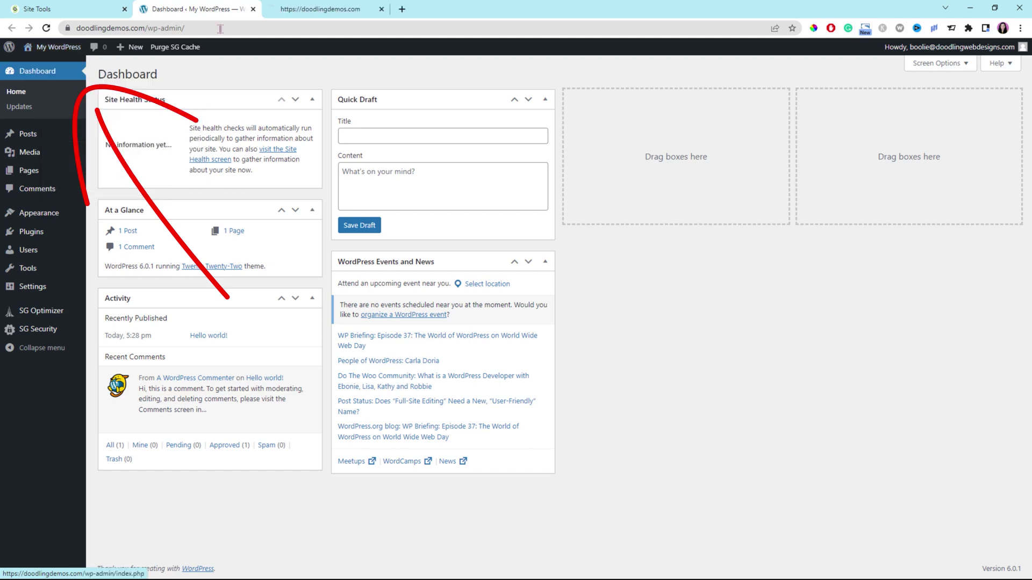
{"action": "left_click", "coordinate": [335, 12]}
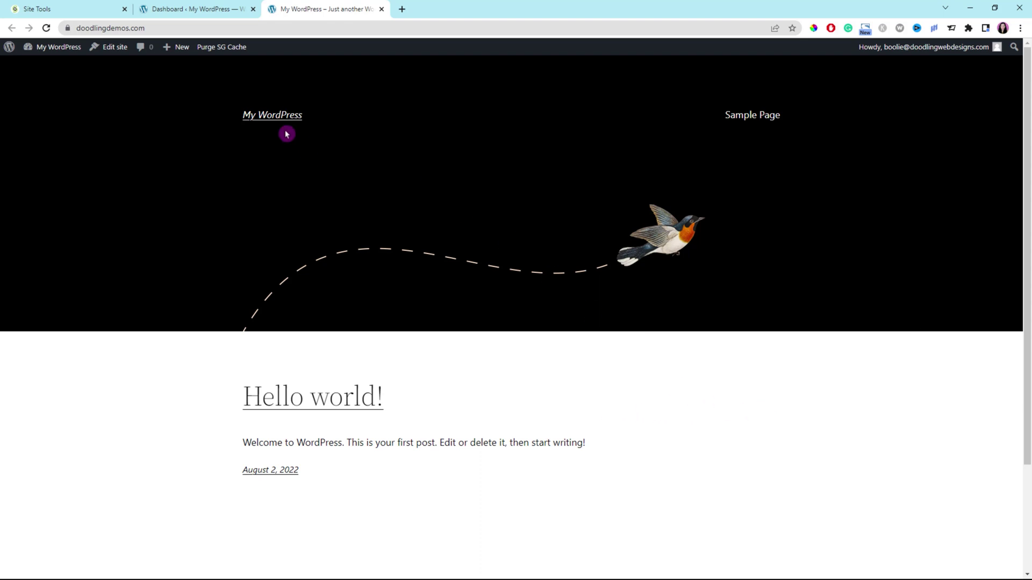
{"action": "left_click", "coordinate": [207, 10]}
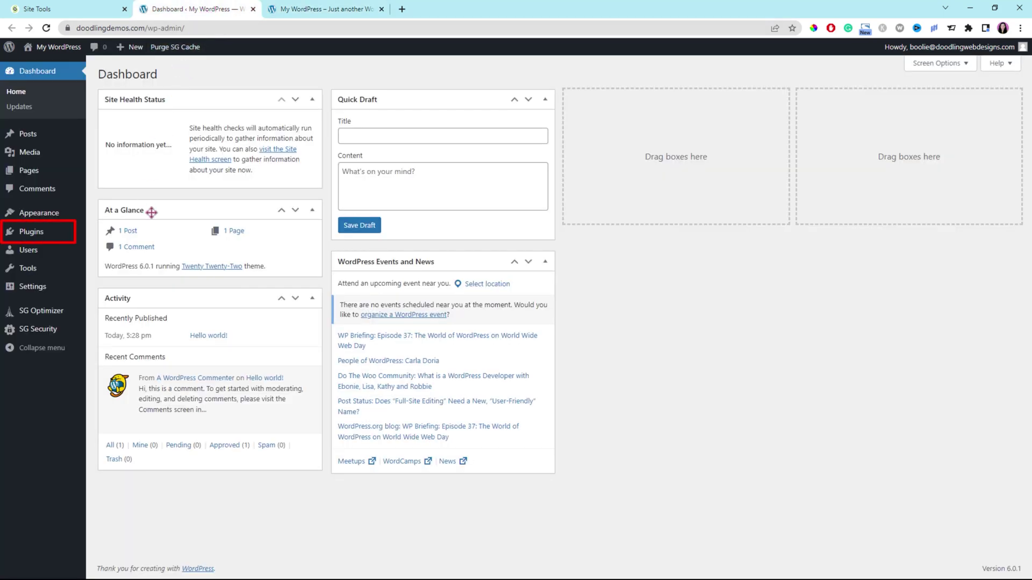
- From Plugins > Add New, search 'maintenance', then install and activate the SeedProd plugin
{"action": "left_click", "coordinate": [36, 237]}
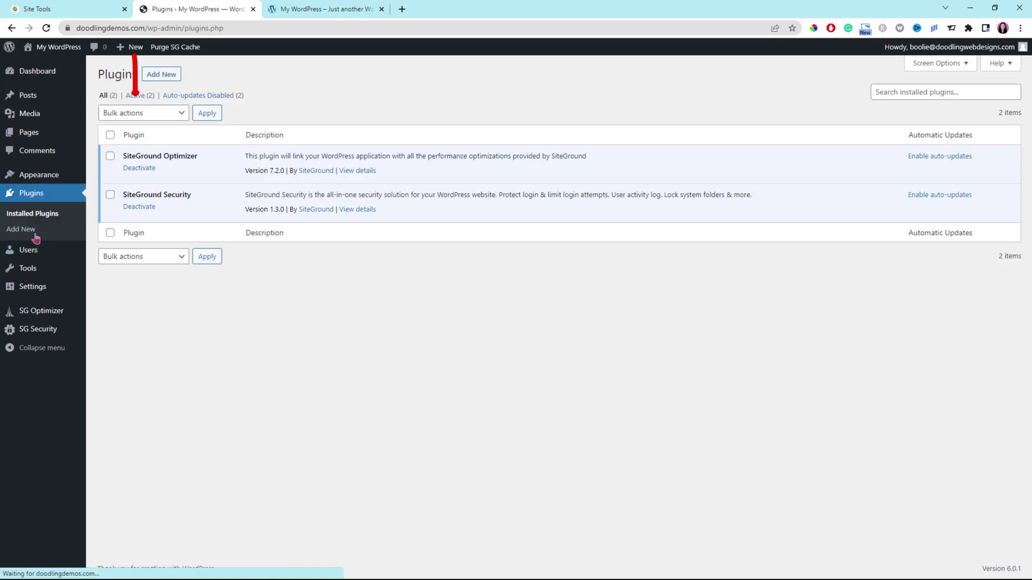
{"action": "left_click", "coordinate": [161, 75]}
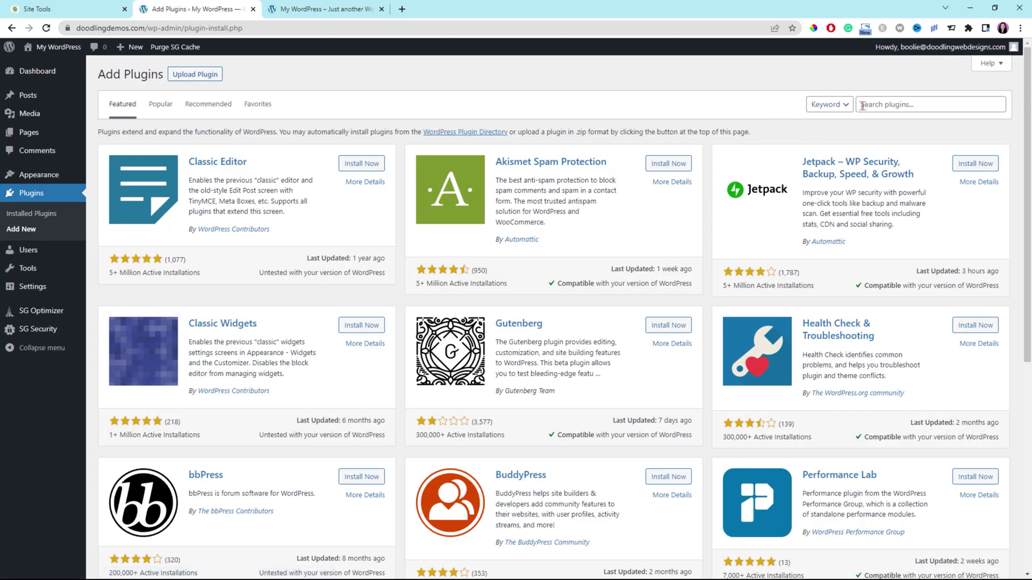
{"action": "left_click", "coordinate": [884, 103]}
{"action": "type", "text": "maintena"}
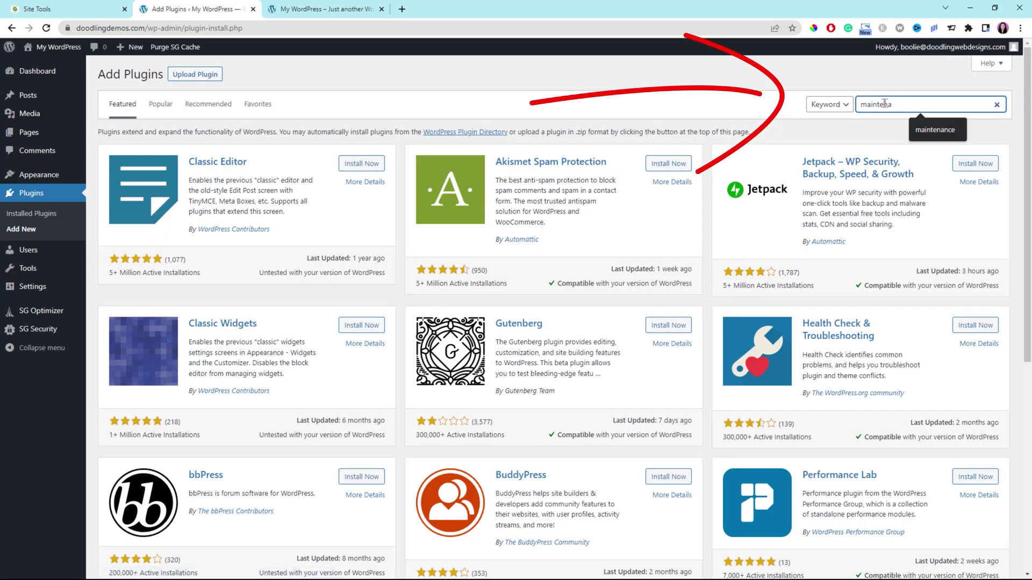
{"action": "type", "text": "nce"}
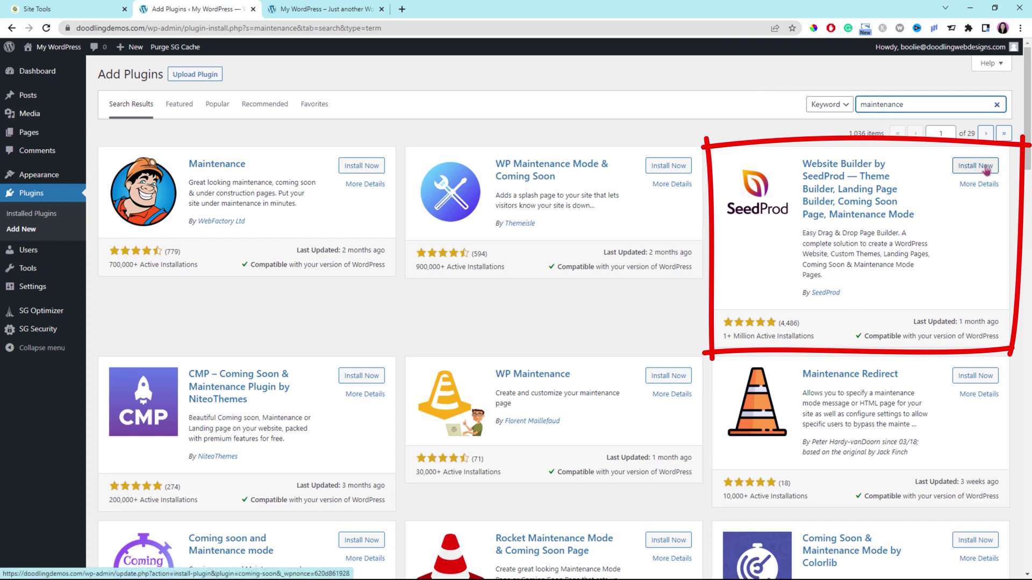
{"action": "left_click", "coordinate": [987, 170]}
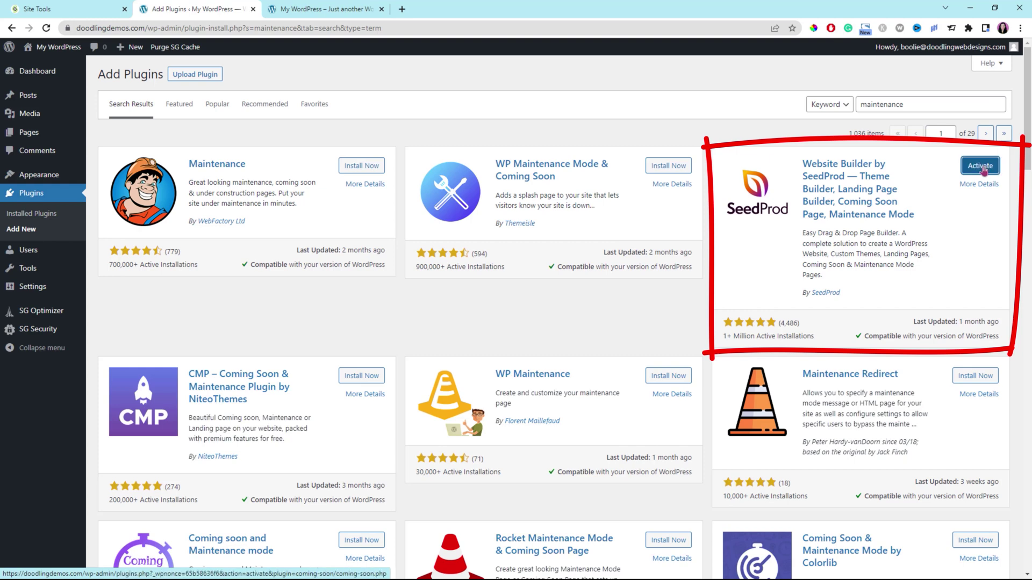
{"action": "left_click", "coordinate": [983, 168]}
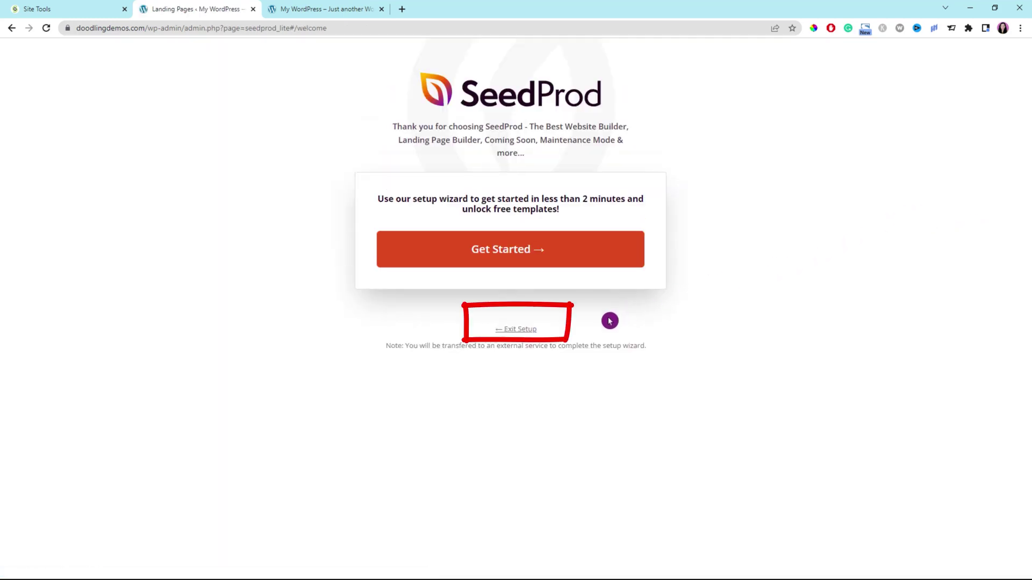
- Exit SeedProd's setup wizard and switch Coming Soon mode to Active
{"action": "left_click", "coordinate": [524, 331]}
{"action": "left_click", "coordinate": [567, 111]}
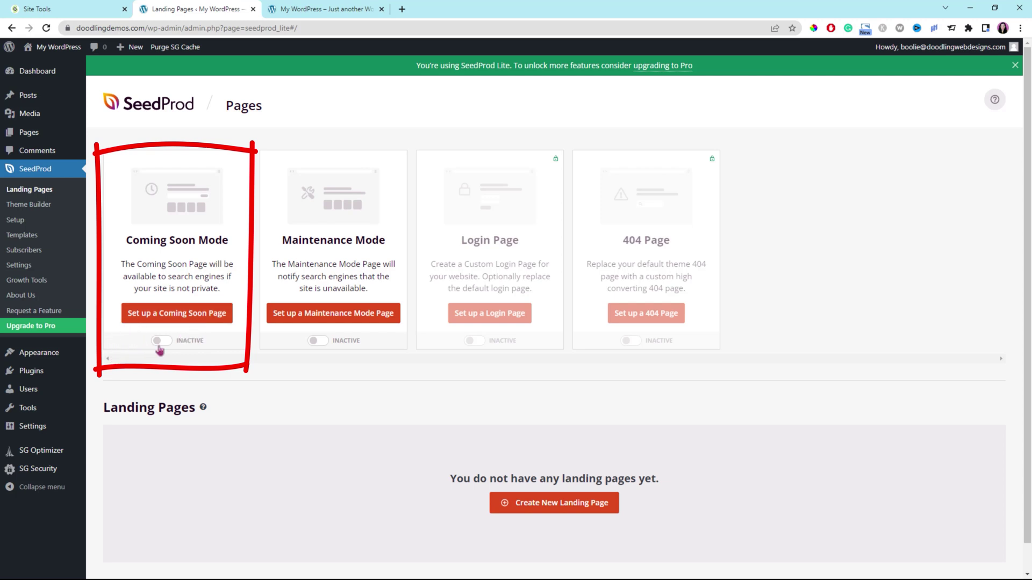
{"action": "left_click", "coordinate": [165, 343]}
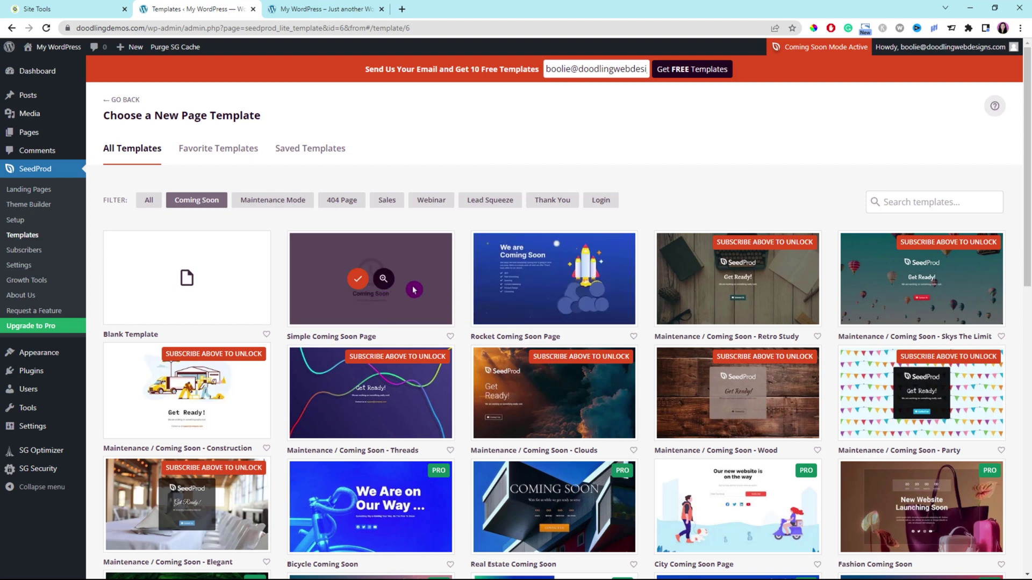
- Use the Simple Coming Soon Page template and rewrite its headline to 'This site is private!'
{"action": "left_click", "coordinate": [357, 280]}
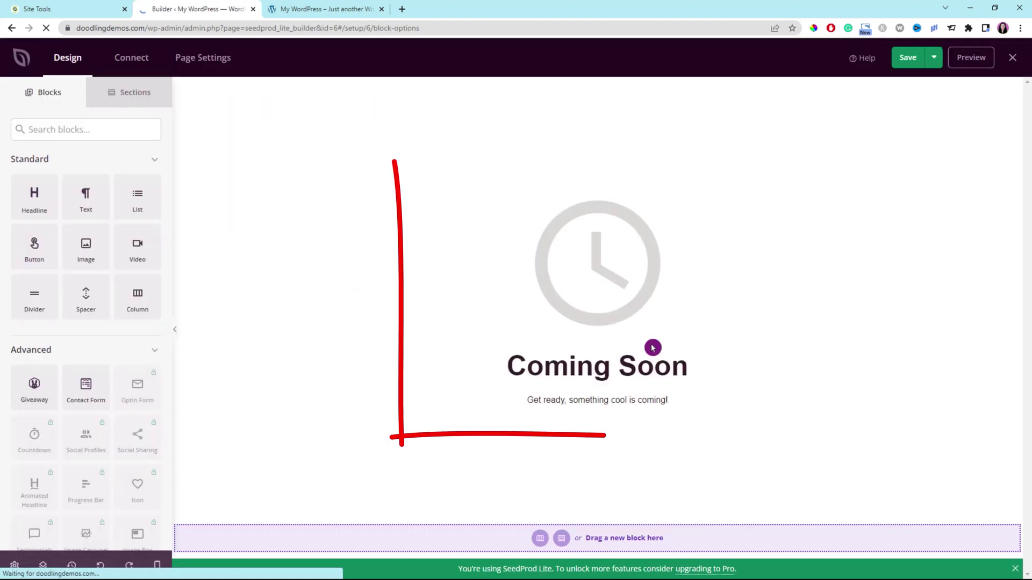
{"action": "left_click", "coordinate": [594, 365]}
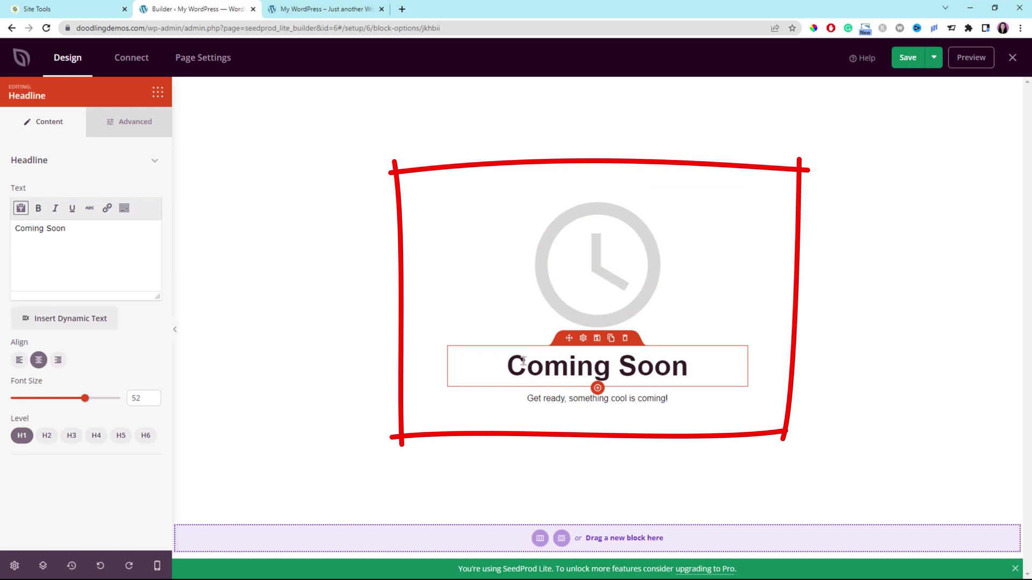
{"action": "left_click_drag", "start_coordinate": [507, 365], "coordinate": [686, 367]}
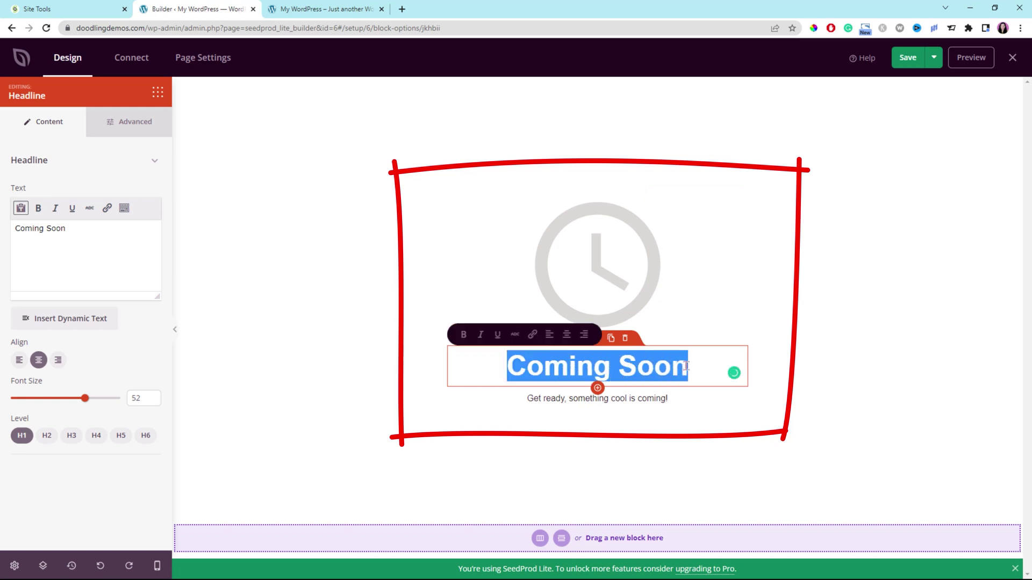
{"action": "type", "text": "This"}
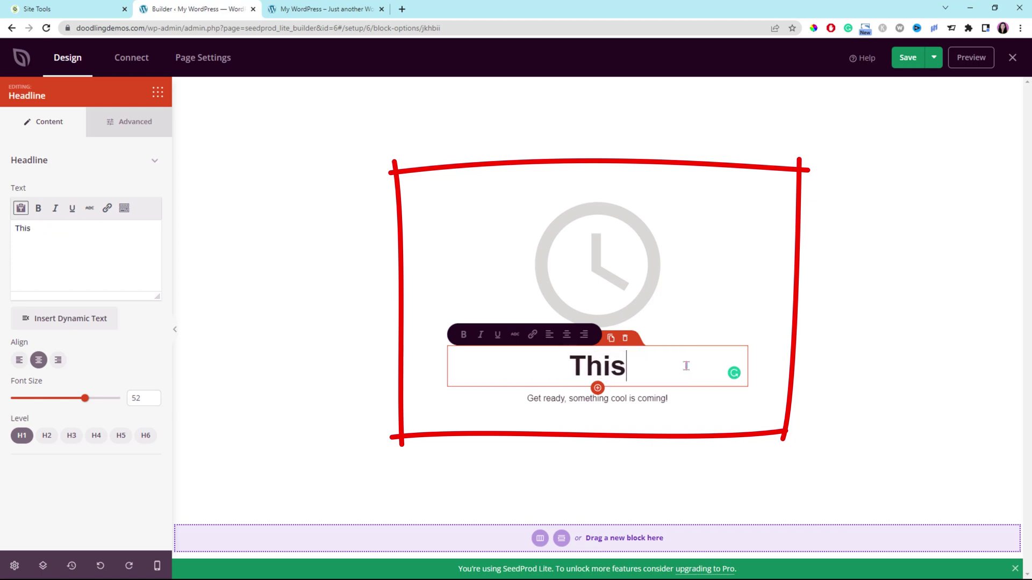
{"action": "type", "text": " site is pr"}
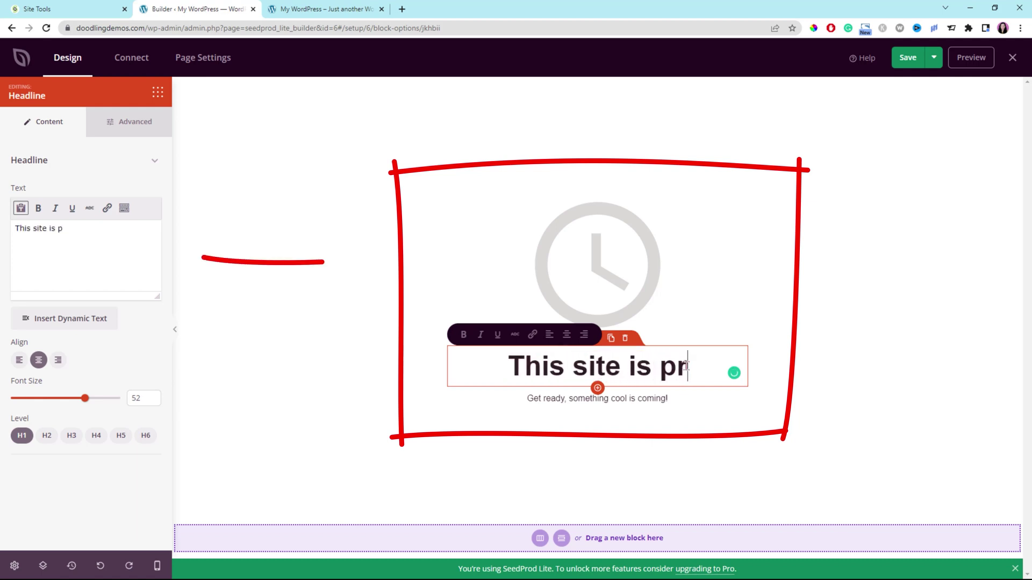
{"action": "type", "text": "ivate!"}
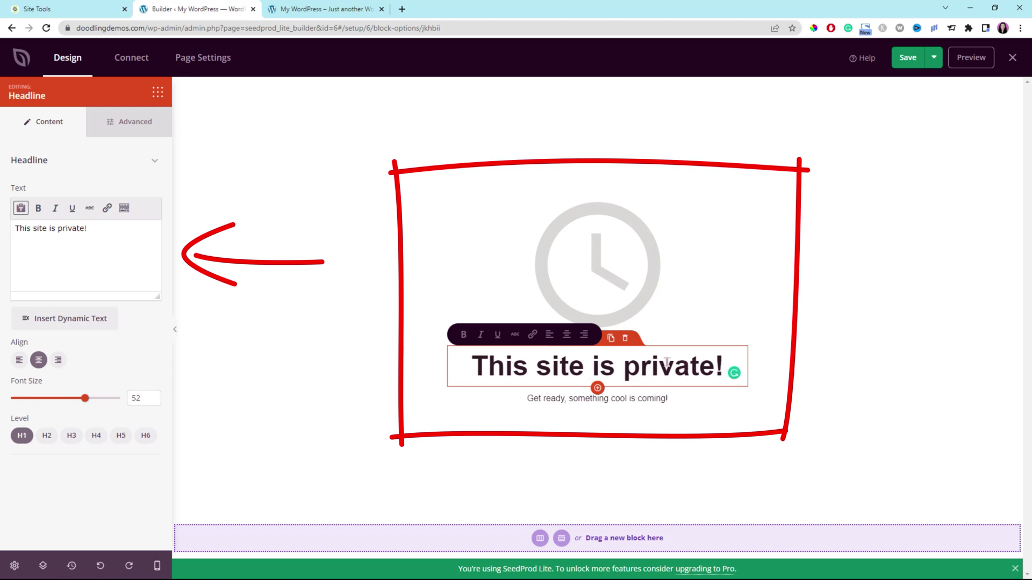
{"action": "left_click", "coordinate": [519, 401]}
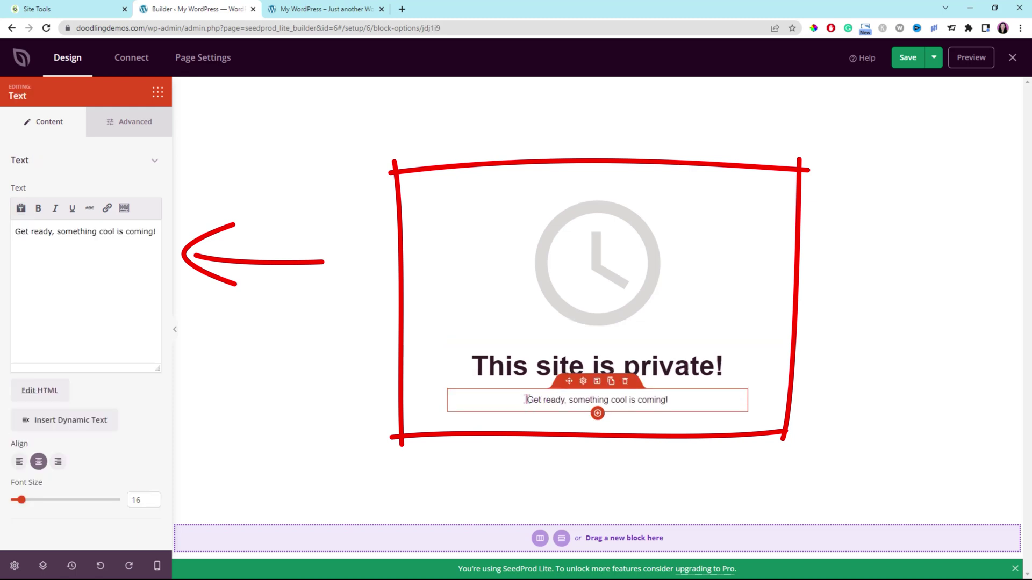
- Replace the subtext with the thank-you note ending 'wherever you are!', fixing typos in visiting and are
{"action": "left_click", "coordinate": [525, 400]}
{"action": "left_click_drag", "start_coordinate": [525, 401], "coordinate": [669, 398]}
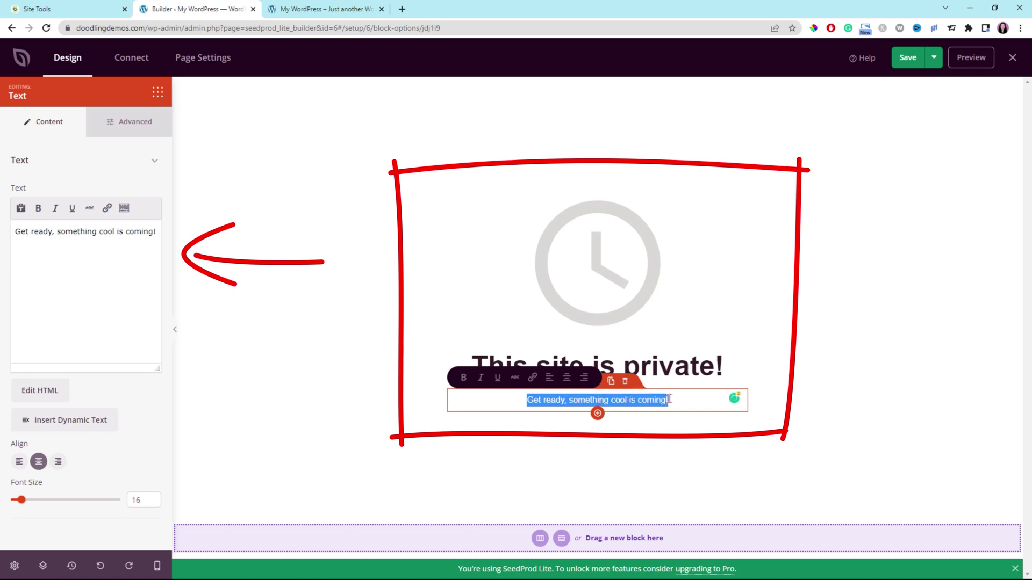
{"action": "type", "text": "It"}
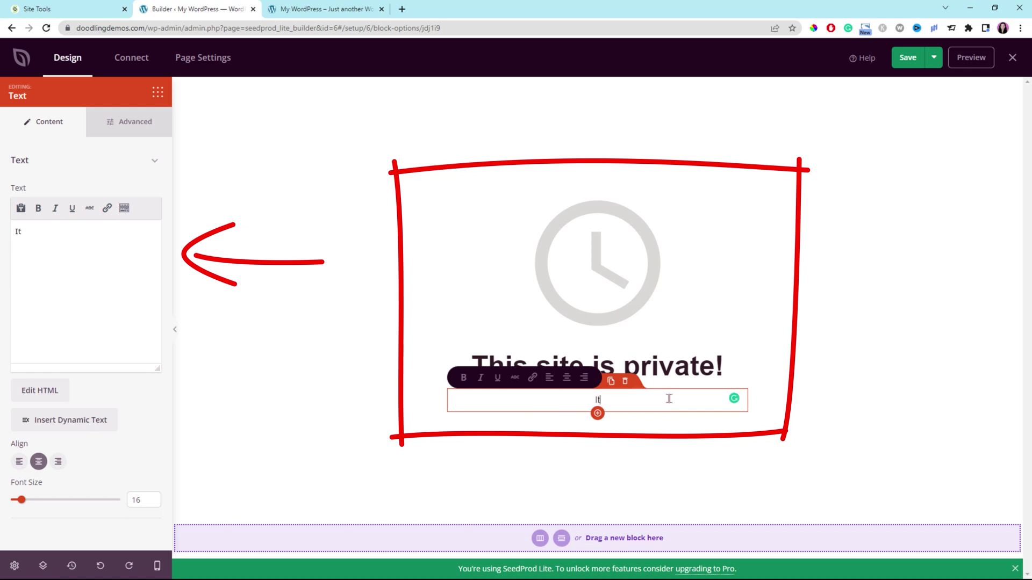
{"action": "type", "text": "'s a de"}
{"action": "type", "text": "mo site "}
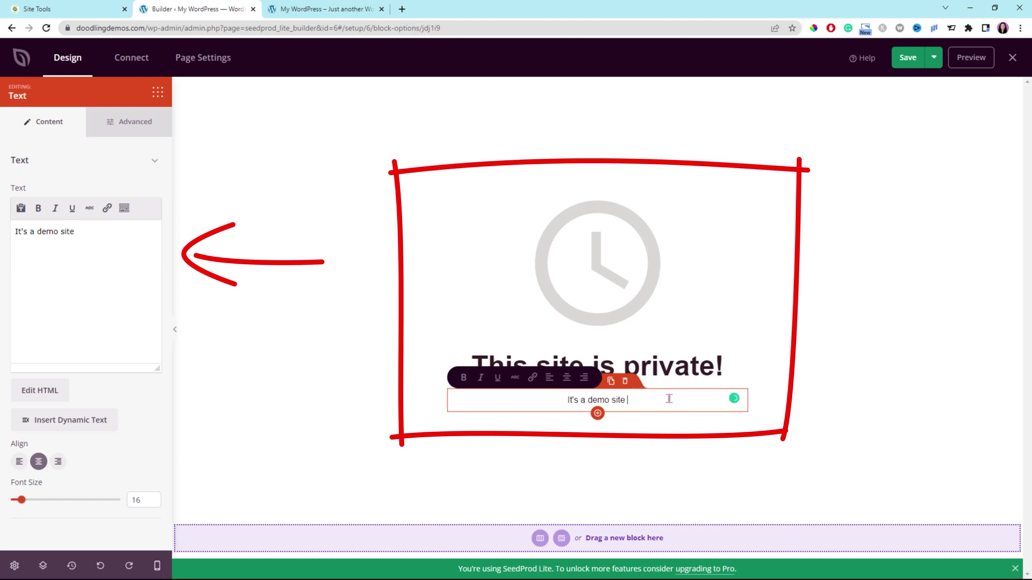
{"action": "type", "text": "of Doodli"}
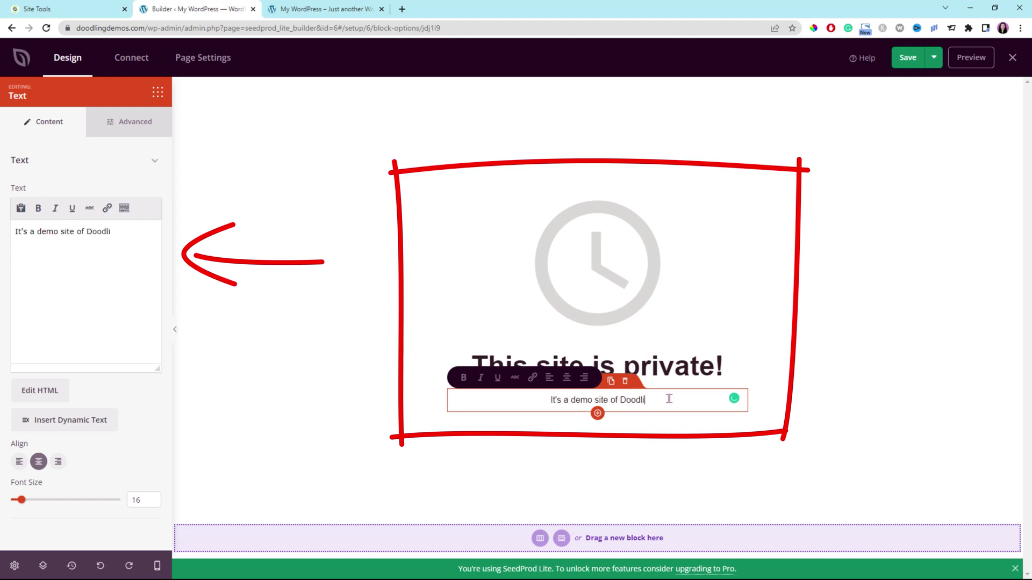
{"action": "type", "text": "ng Web Des"}
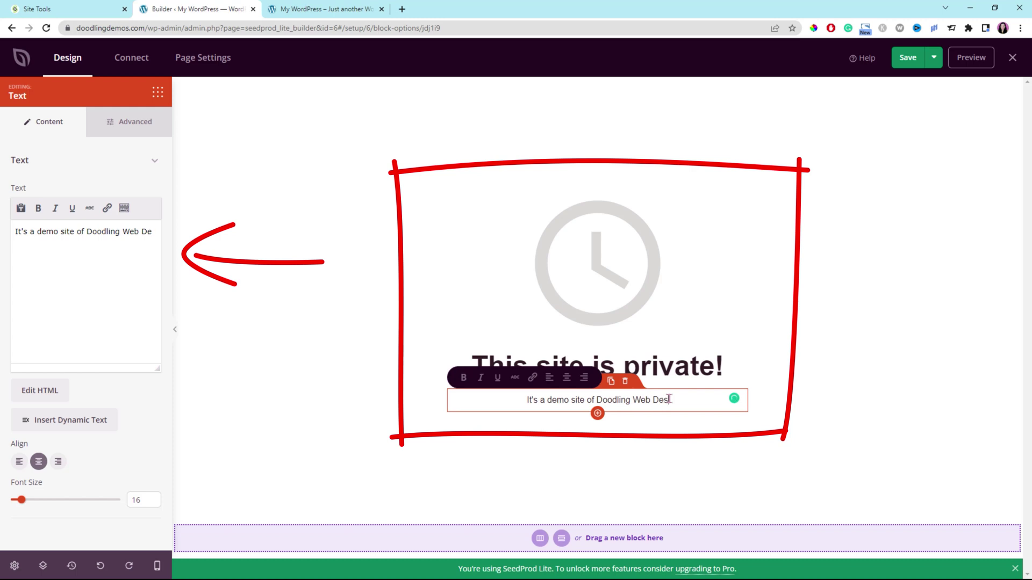
{"action": "type", "text": "igns"}
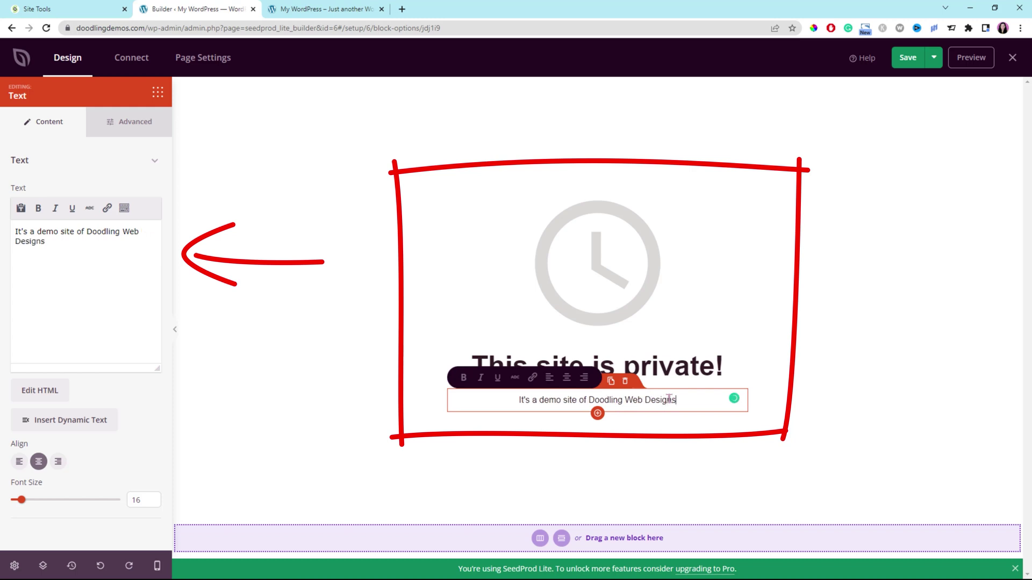
{"action": "type", "text": ". Thanks"}
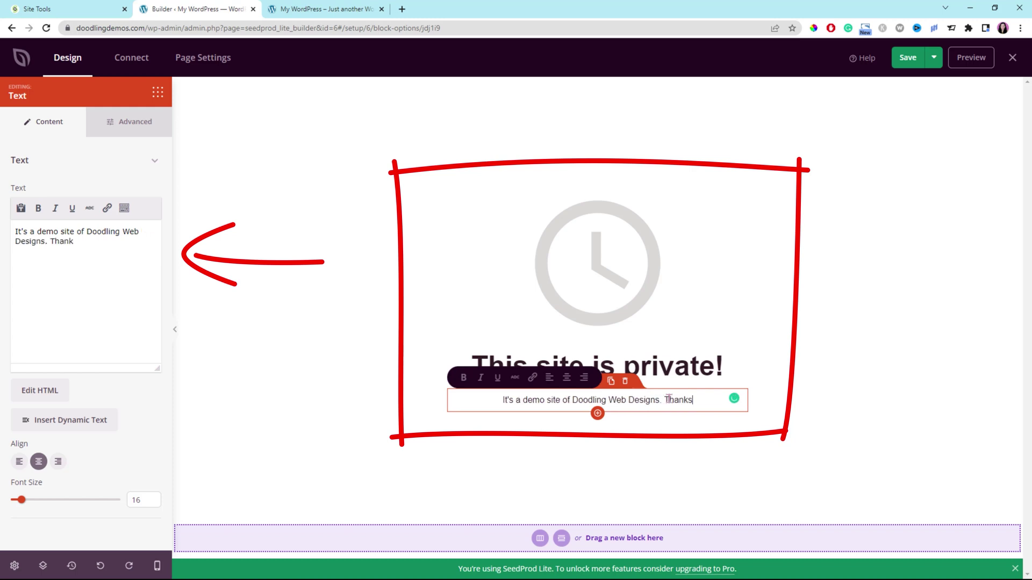
{"action": "type", "text": " for viti"}
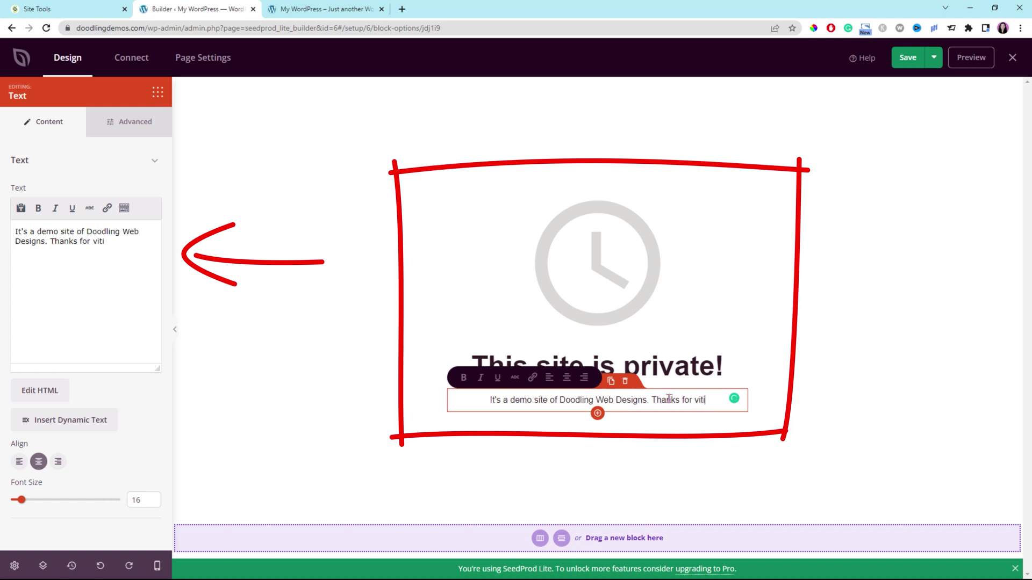
{"action": "type", "text": "ng"}
{"action": "key", "text": "BackSpace"}
{"action": "key", "text": "BackSpace"}
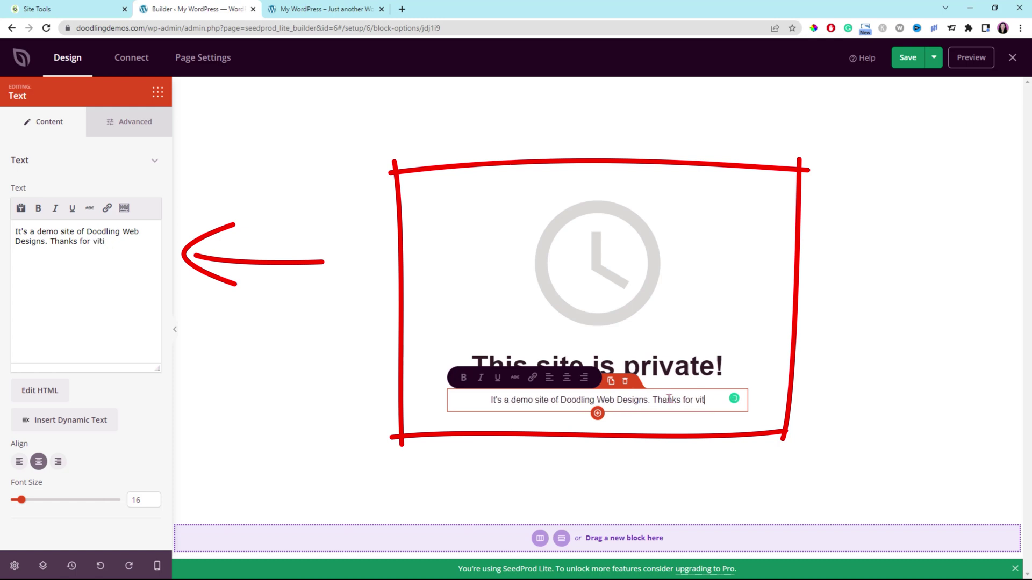
{"action": "key", "text": "BackSpace"}
{"action": "type", "text": "sitin"}
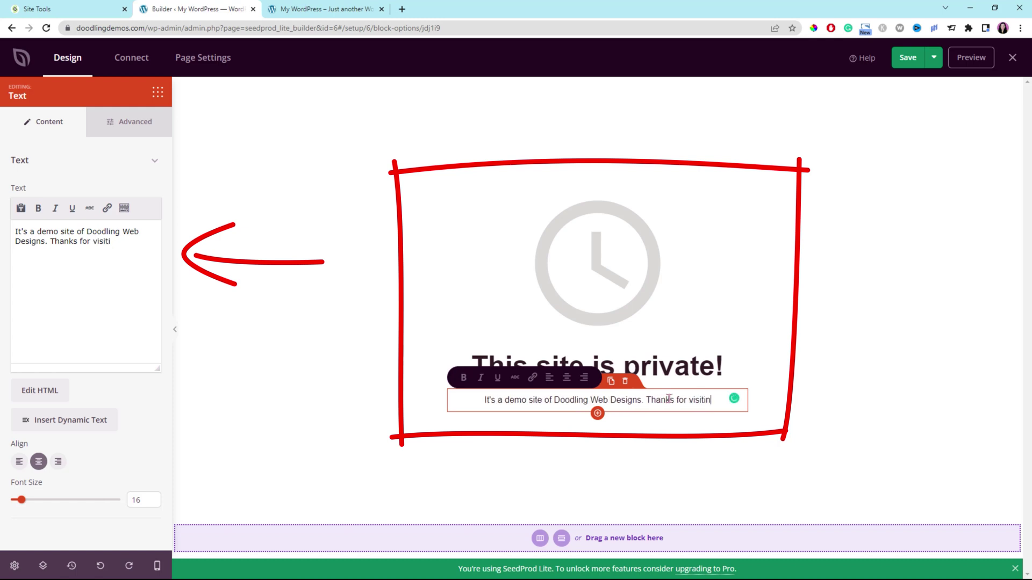
{"action": "type", "text": "g, you h"}
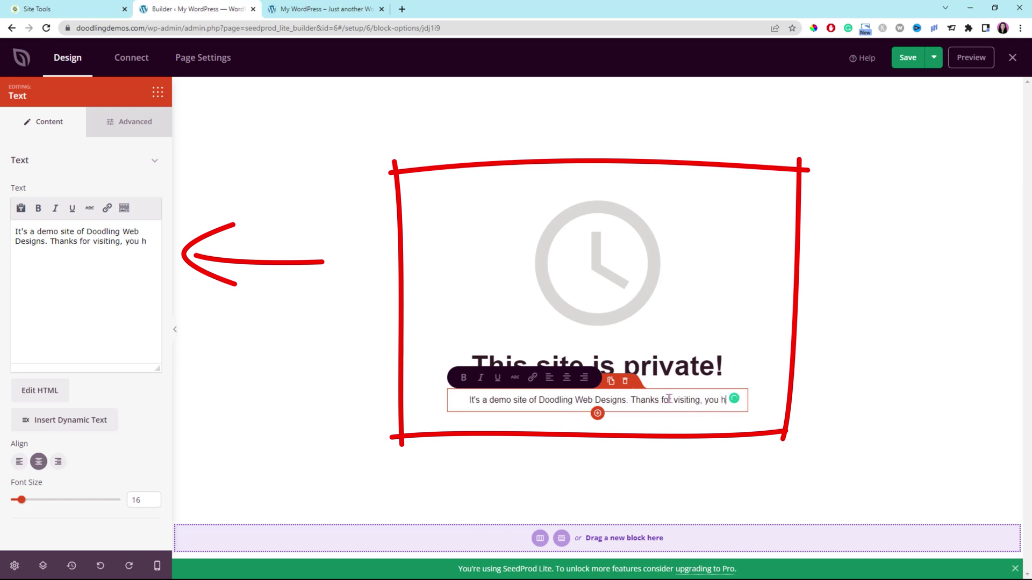
{"action": "type", "text": "ave the"}
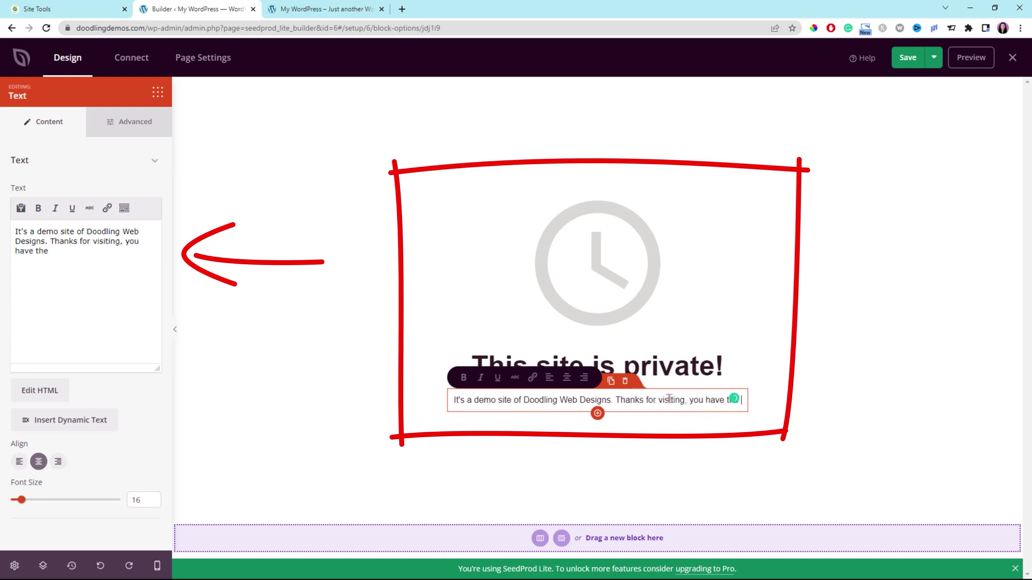
{"action": "type", "text": " most wonder"}
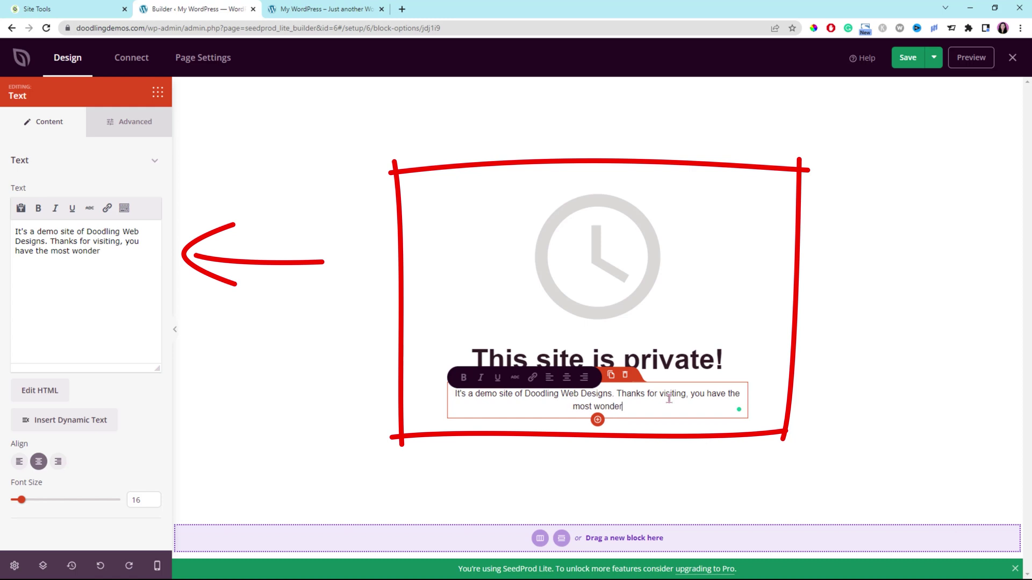
{"action": "type", "text": "ful day where"}
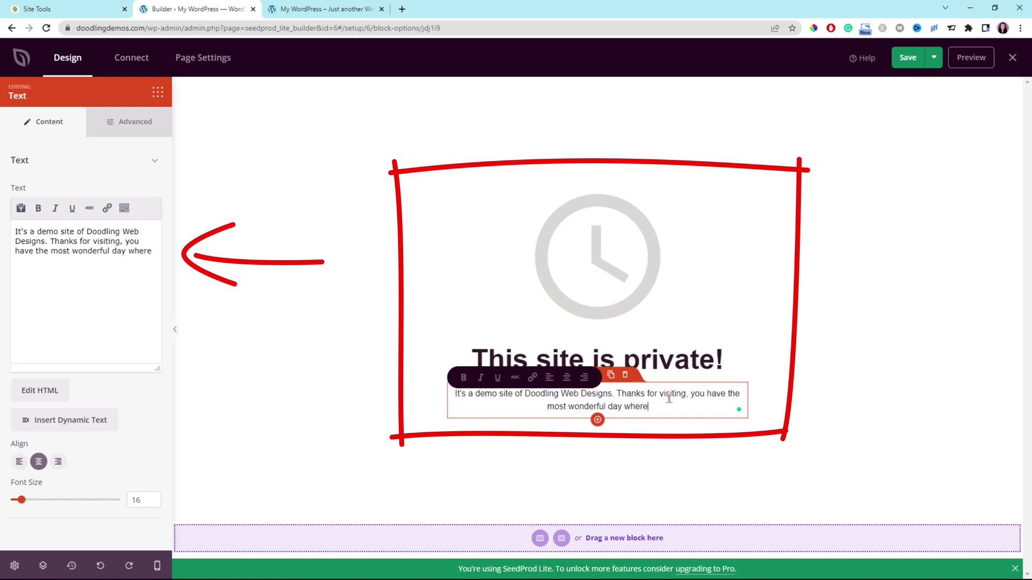
{"action": "type", "text": "ver you aer"}
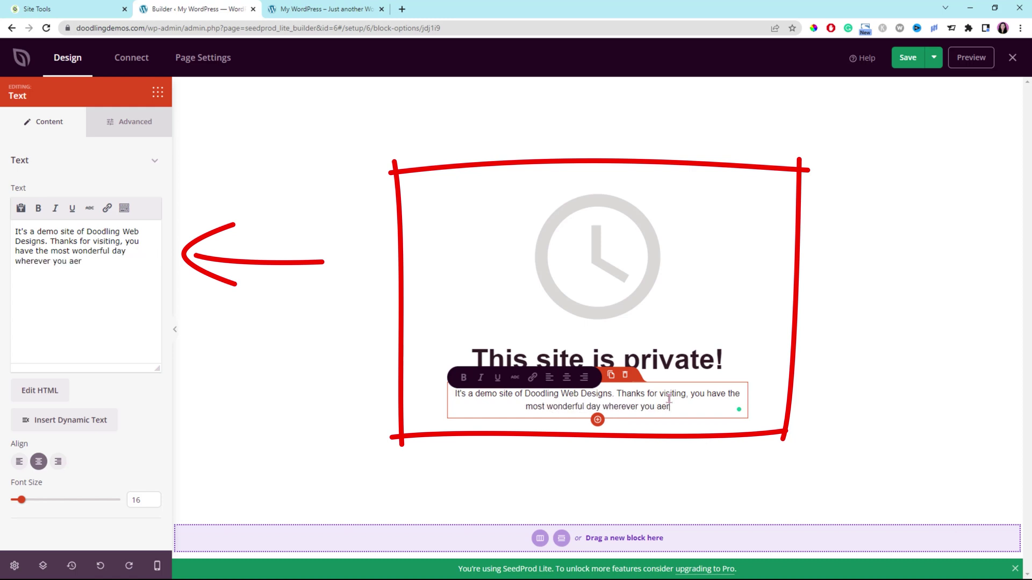
{"action": "key", "text": "BackSpace"}
{"action": "key", "text": "BackSpace"}
{"action": "type", "text": "r"}
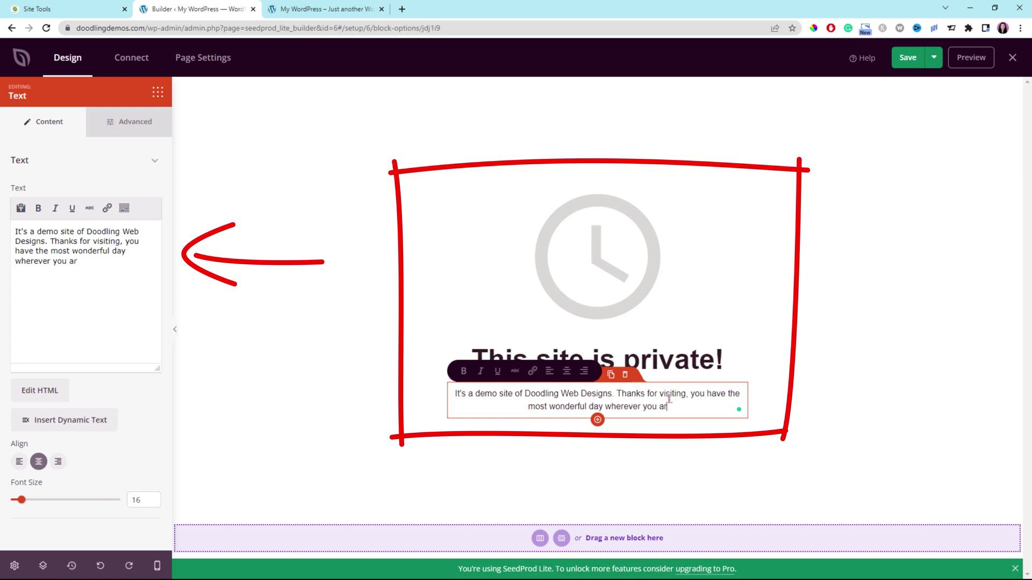
{"action": "type", "text": "e!"}
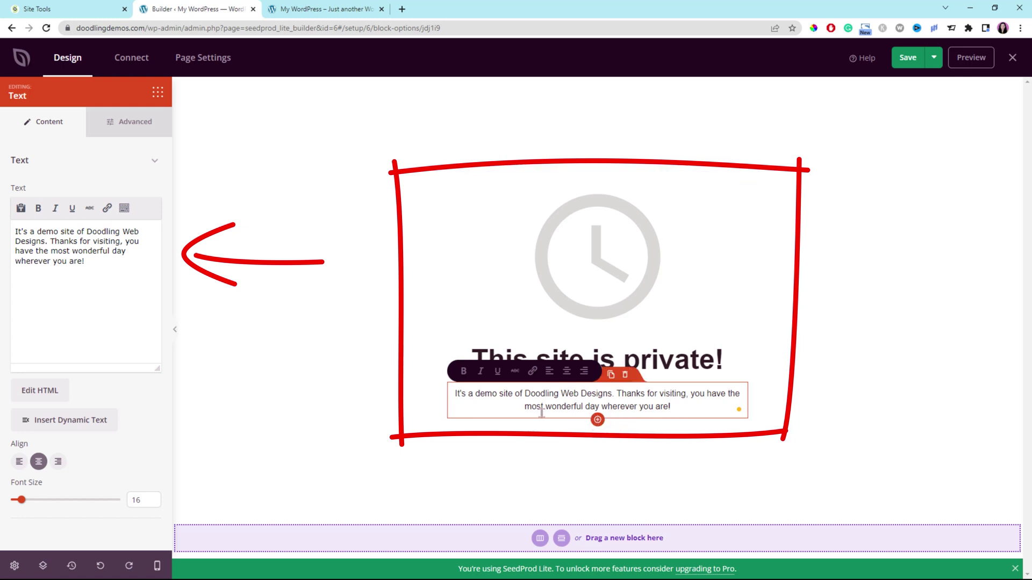
{"action": "left_click_drag", "start_coordinate": [525, 393], "coordinate": [611, 392]}
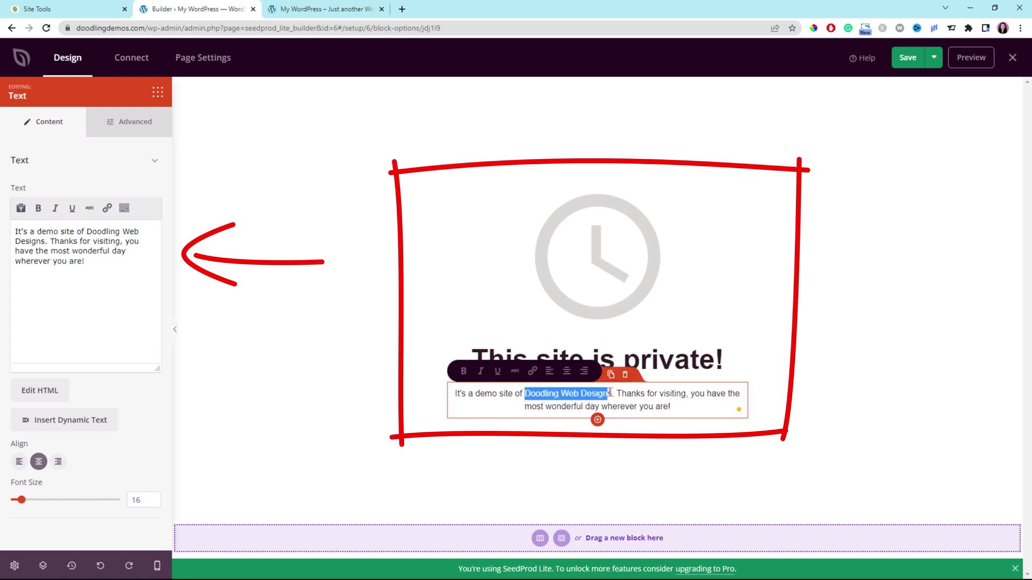
- Link 'Doodling Web Designs' to the pasted YouTube channel URL and apply it
{"action": "left_click", "coordinate": [532, 371]}
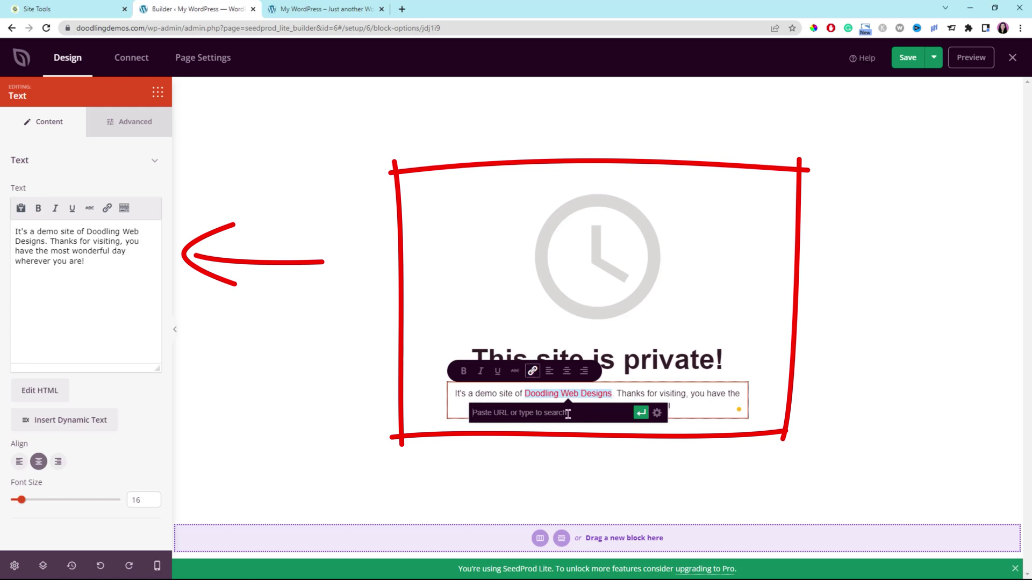
{"action": "key", "text": "ctrl+v"}
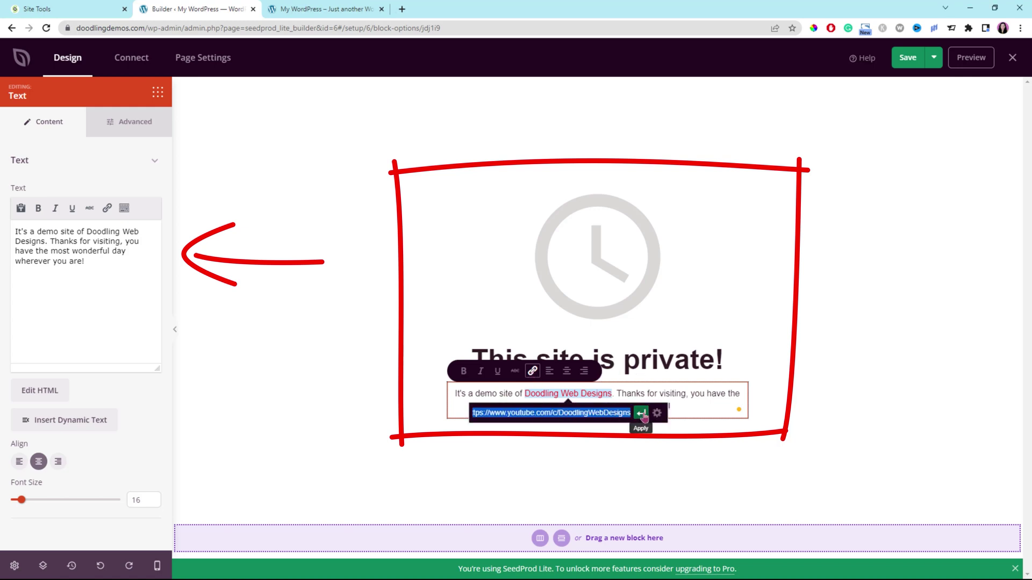
{"action": "left_click", "coordinate": [643, 415]}
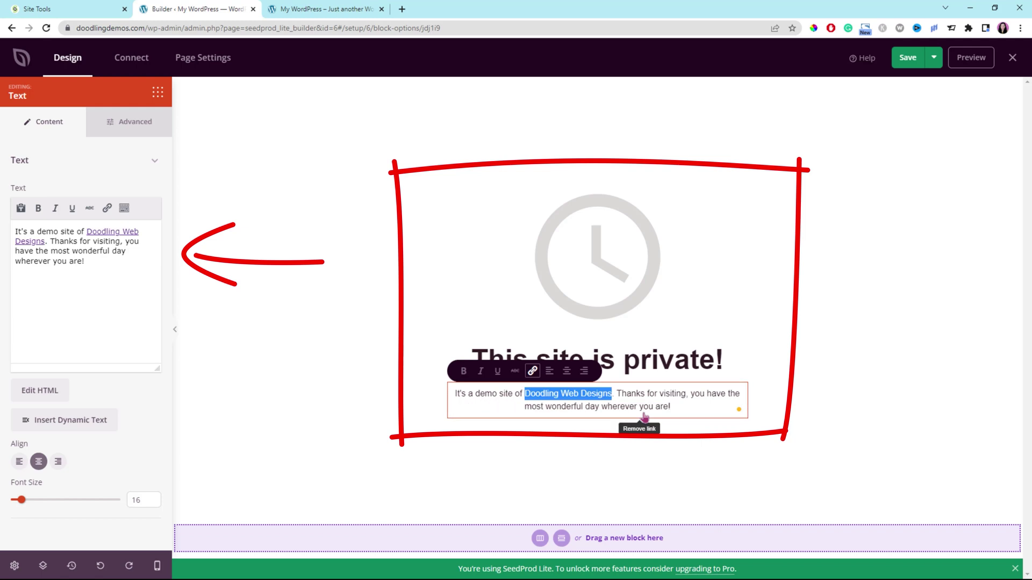
{"action": "left_click", "coordinate": [821, 398]}
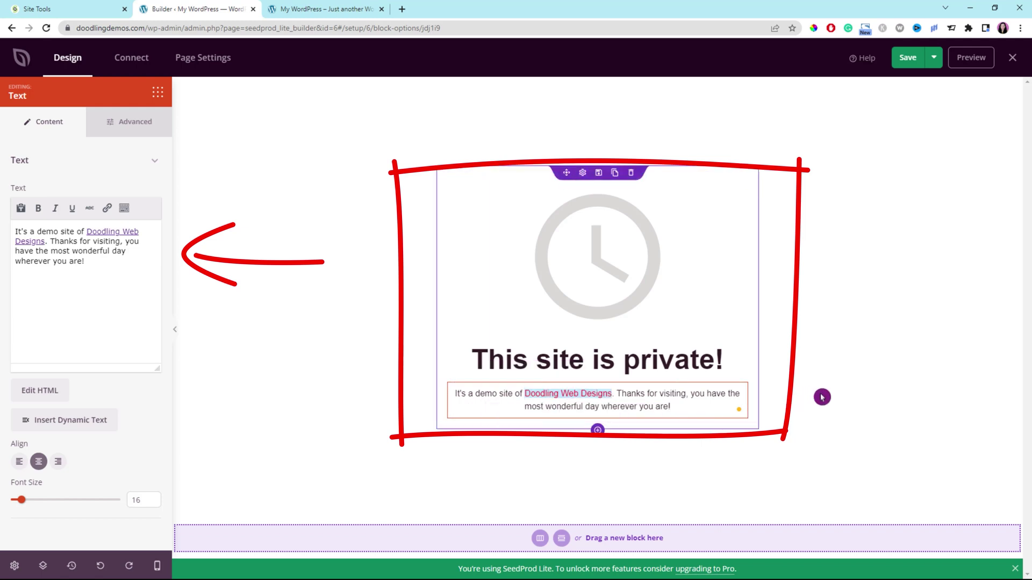
{"action": "mouse_move", "coordinate": [597, 256]}
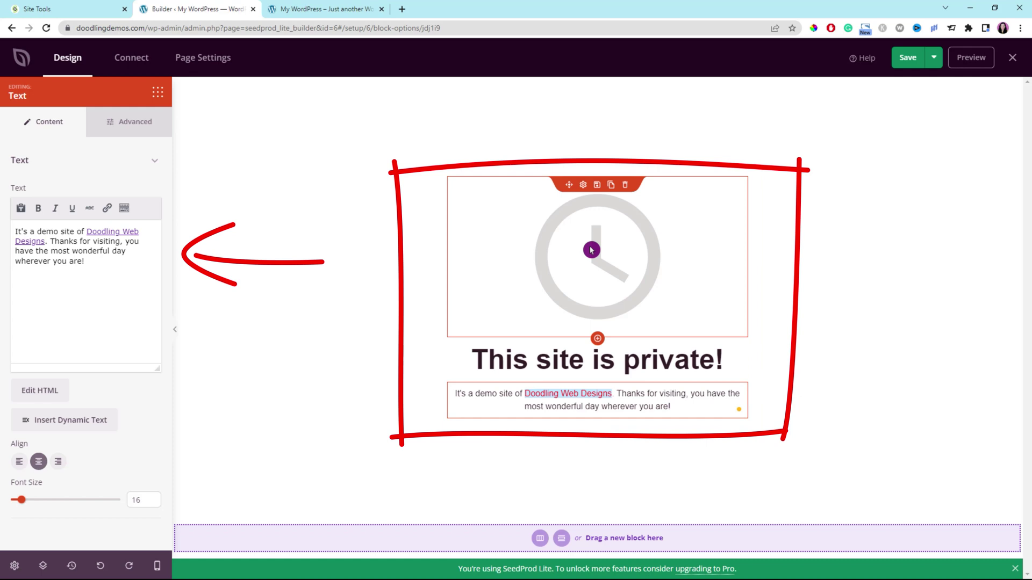
{"action": "left_click", "coordinate": [590, 250]}
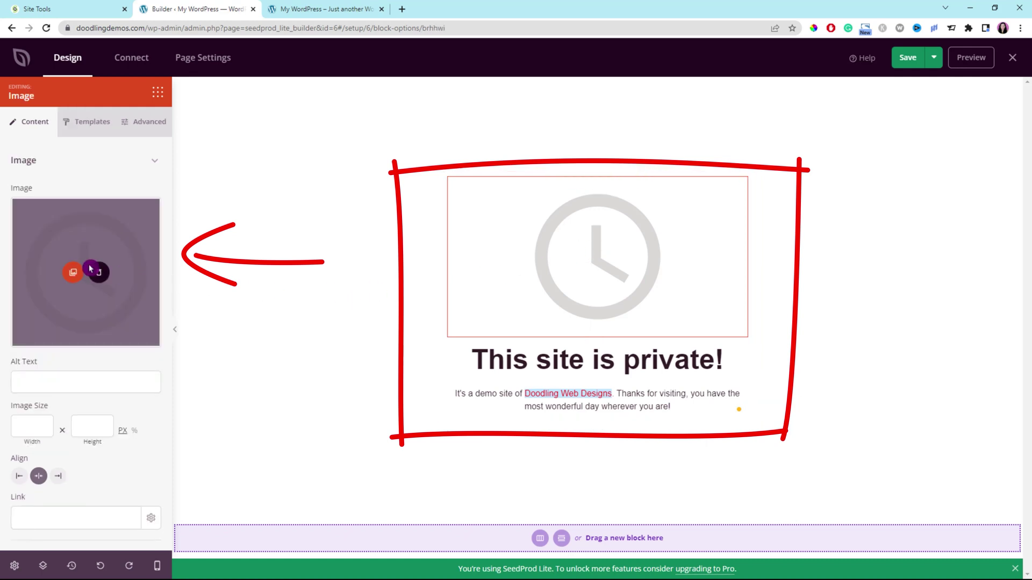
{"action": "left_click", "coordinate": [73, 275]}
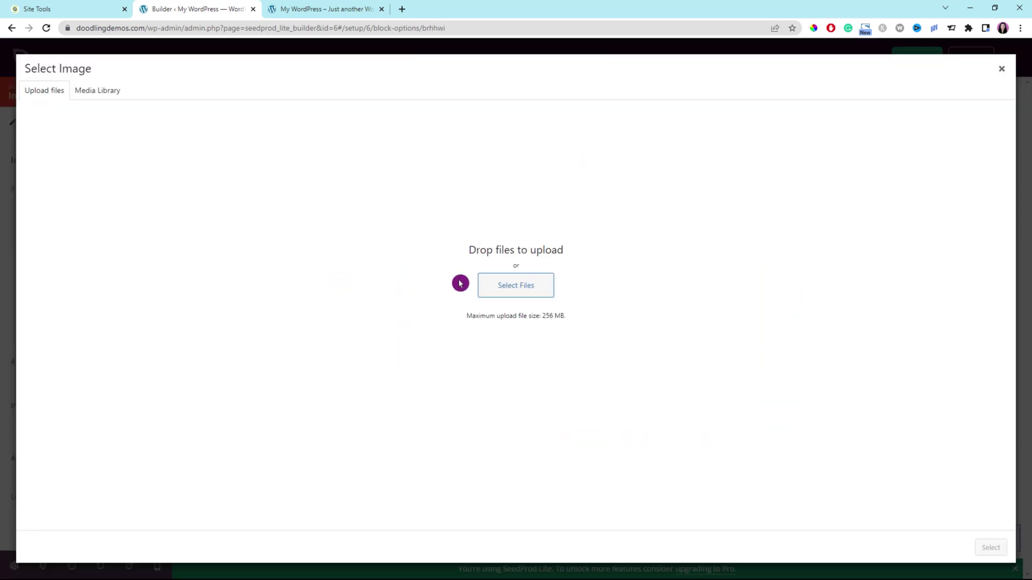
{"action": "left_click", "coordinate": [93, 93]}
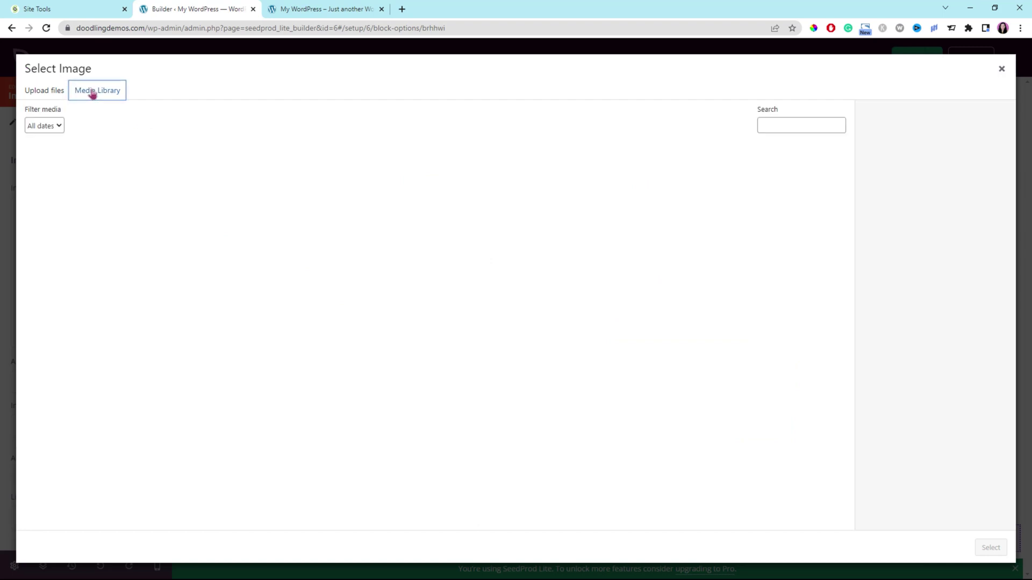
{"action": "left_click", "coordinate": [41, 94]}
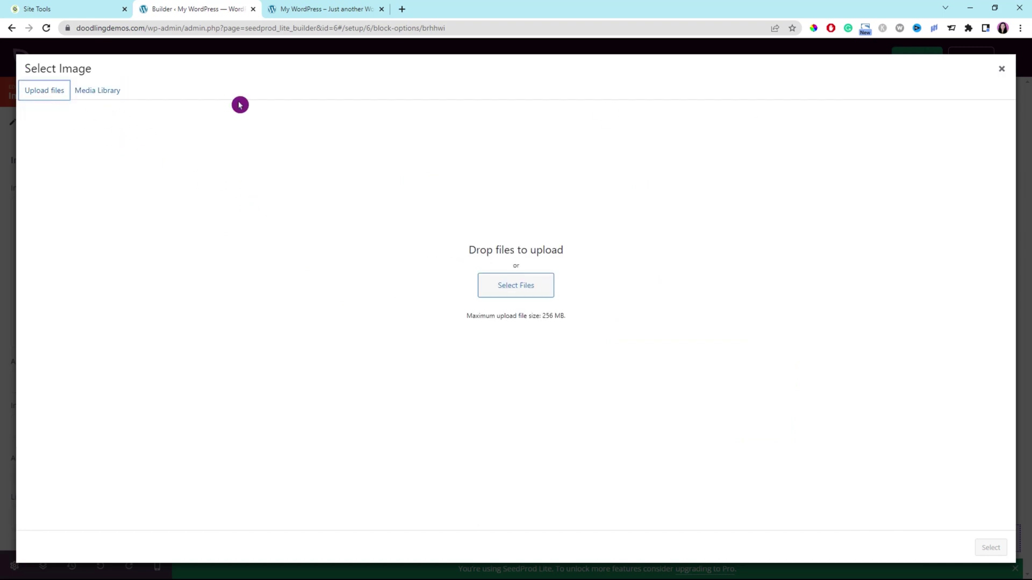
{"action": "left_click", "coordinate": [1001, 71]}
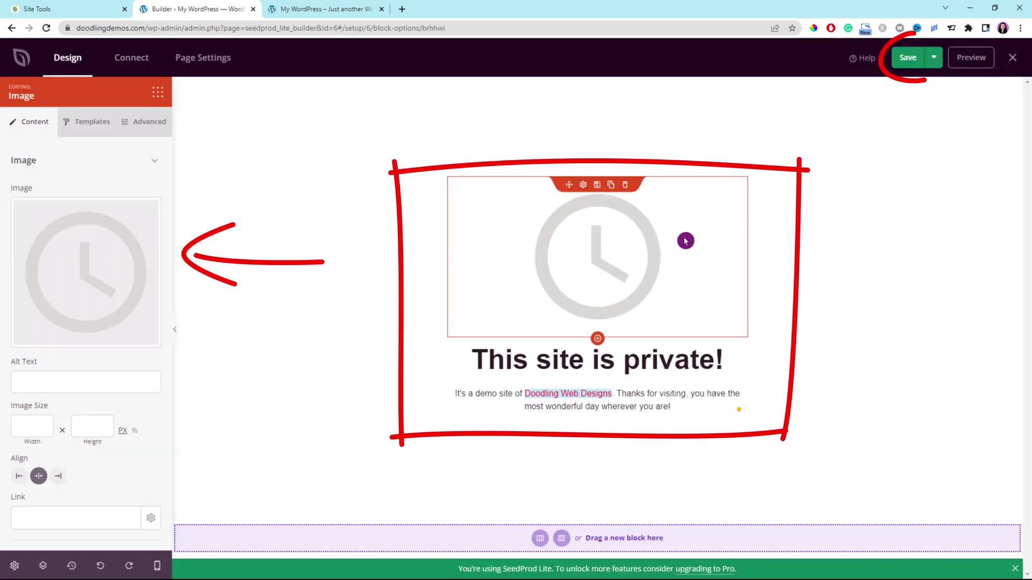
- Save the coming soon page and preview the clock, headline and linked tagline in a new tab
{"action": "left_click", "coordinate": [908, 58]}
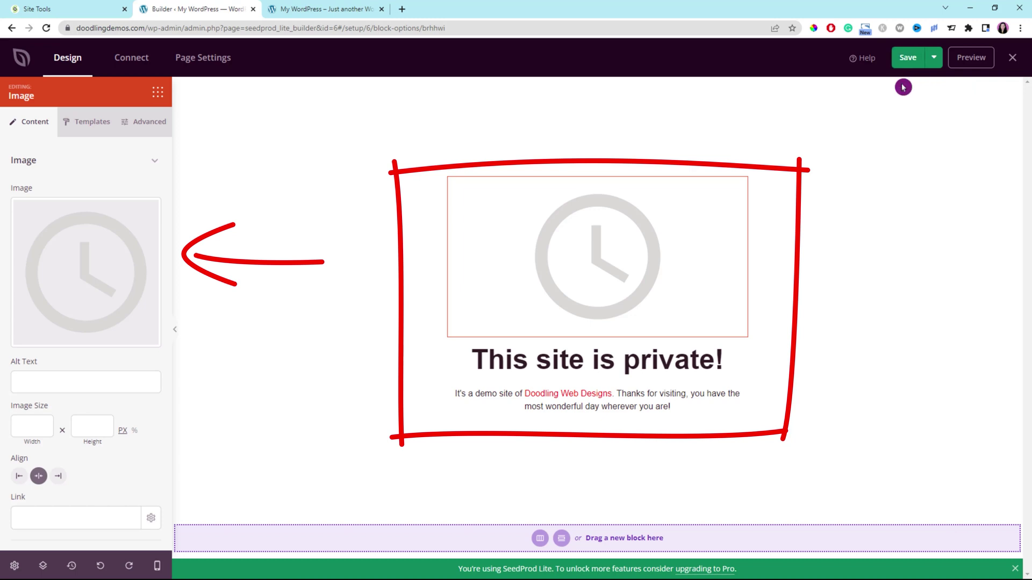
{"action": "left_click", "coordinate": [975, 63]}
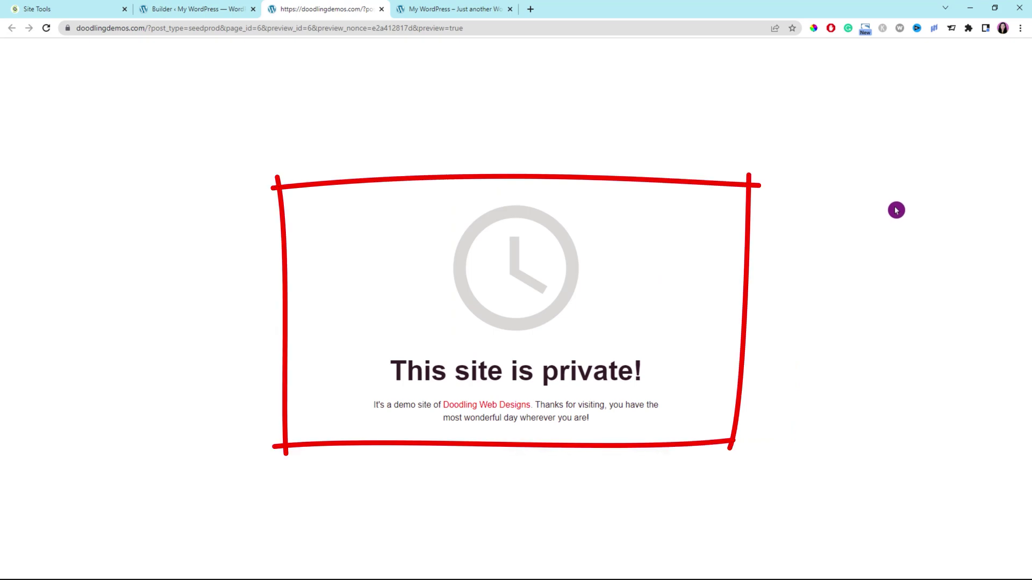
{"action": "left_click", "coordinate": [382, 9]}
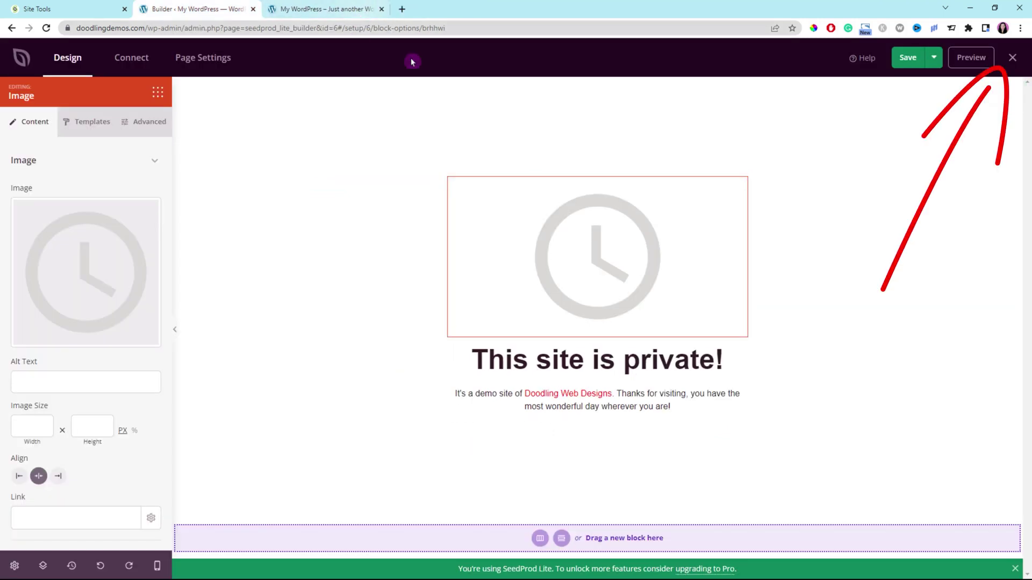
- Exit the builder to the SeedProd pages overview and check the live site tab
{"action": "left_click", "coordinate": [1013, 59]}
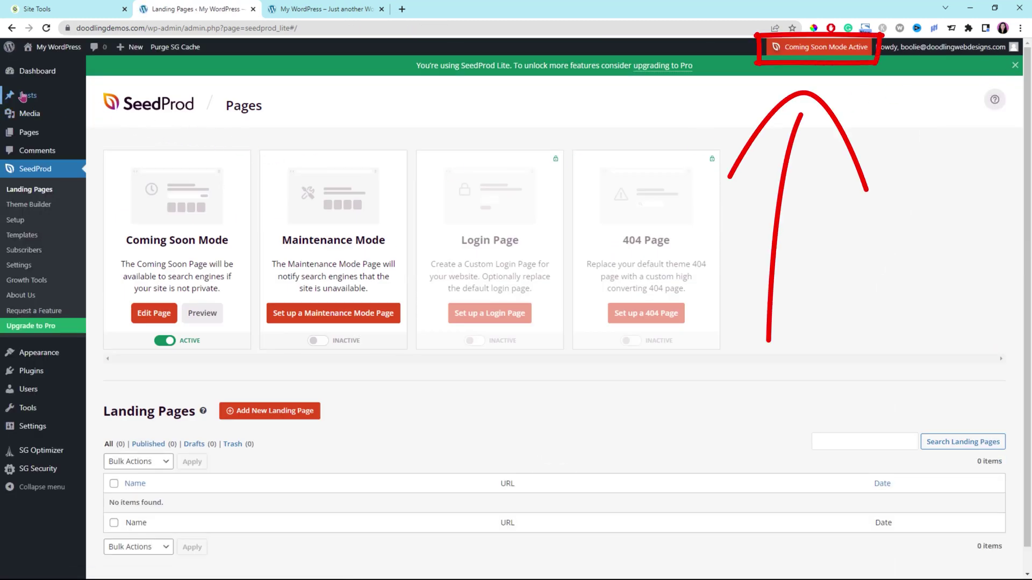
{"action": "left_click", "coordinate": [361, 13]}
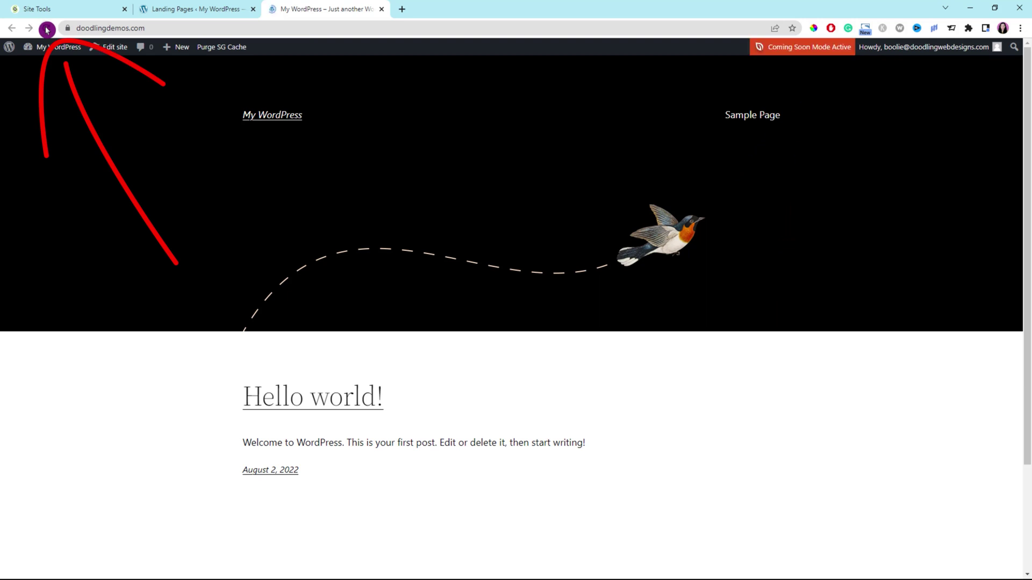